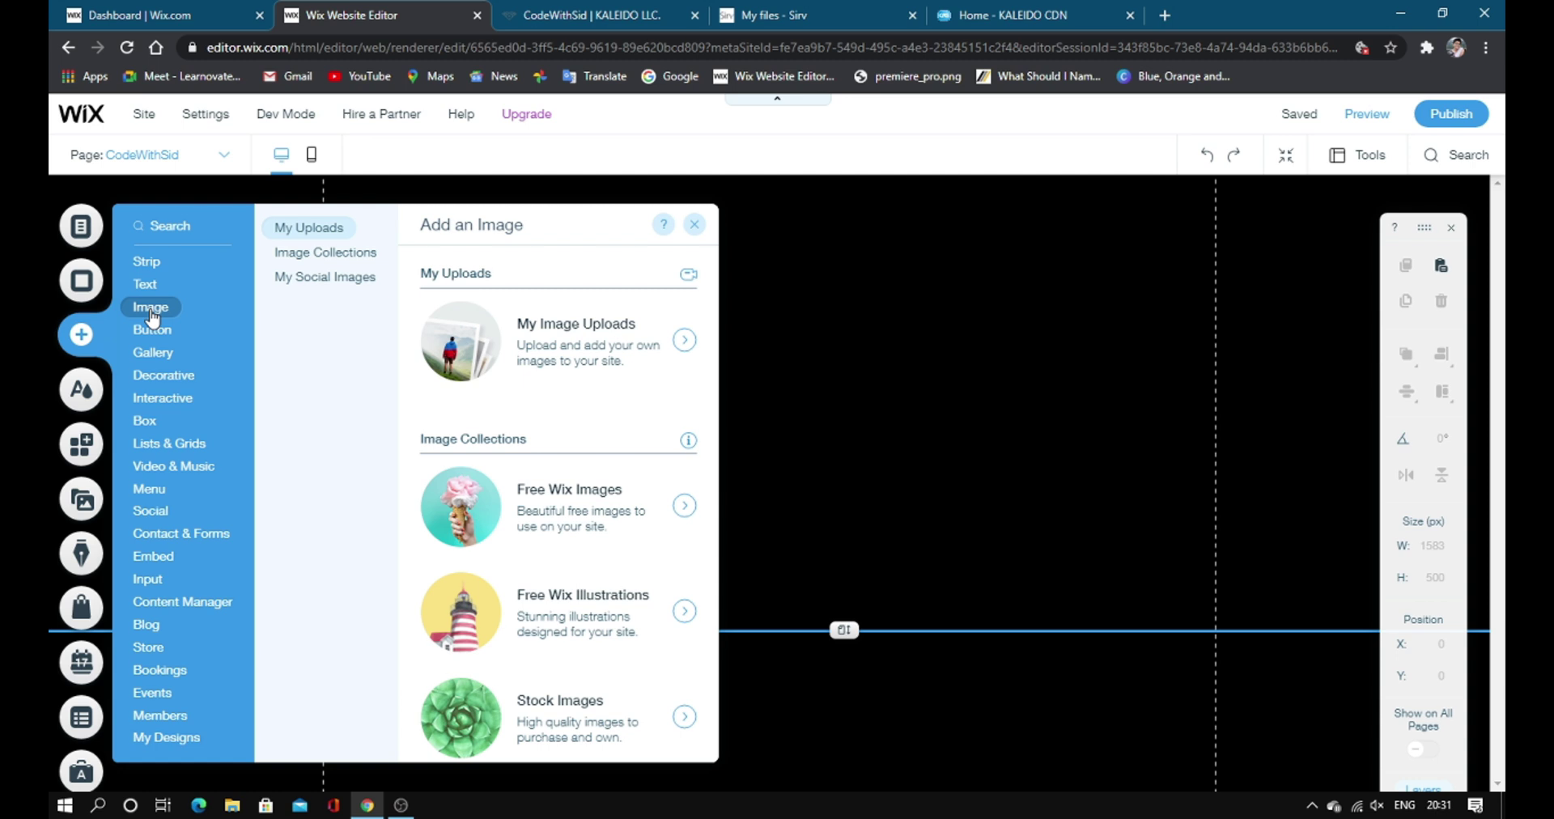
# - Add amongusthumbnail.png from the Photos folder of the site's image uploads to the page
pyautogui.click(683, 342)
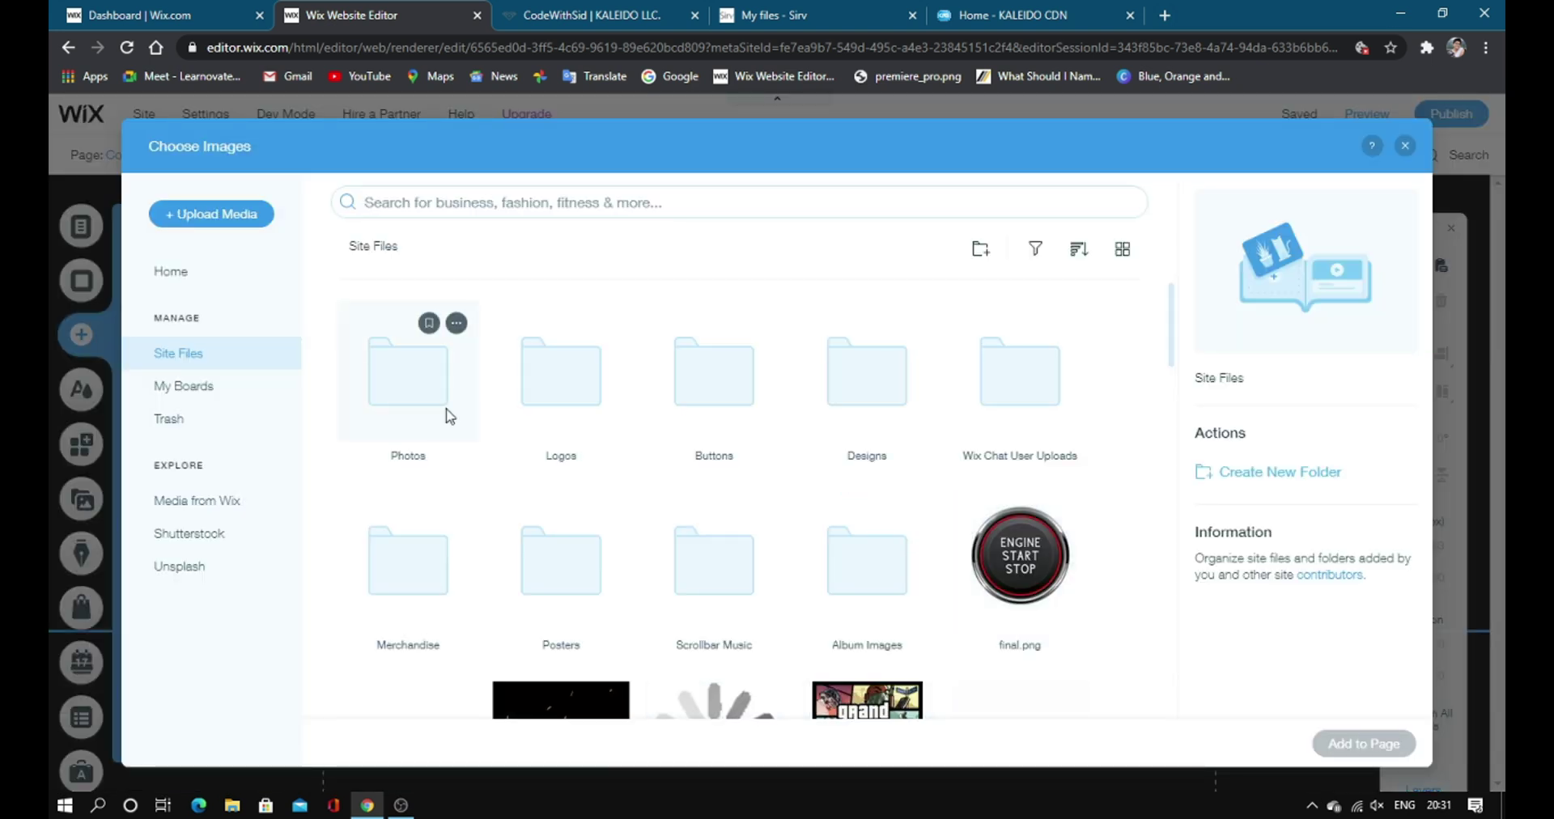
pyautogui.doubleClick(440, 415)
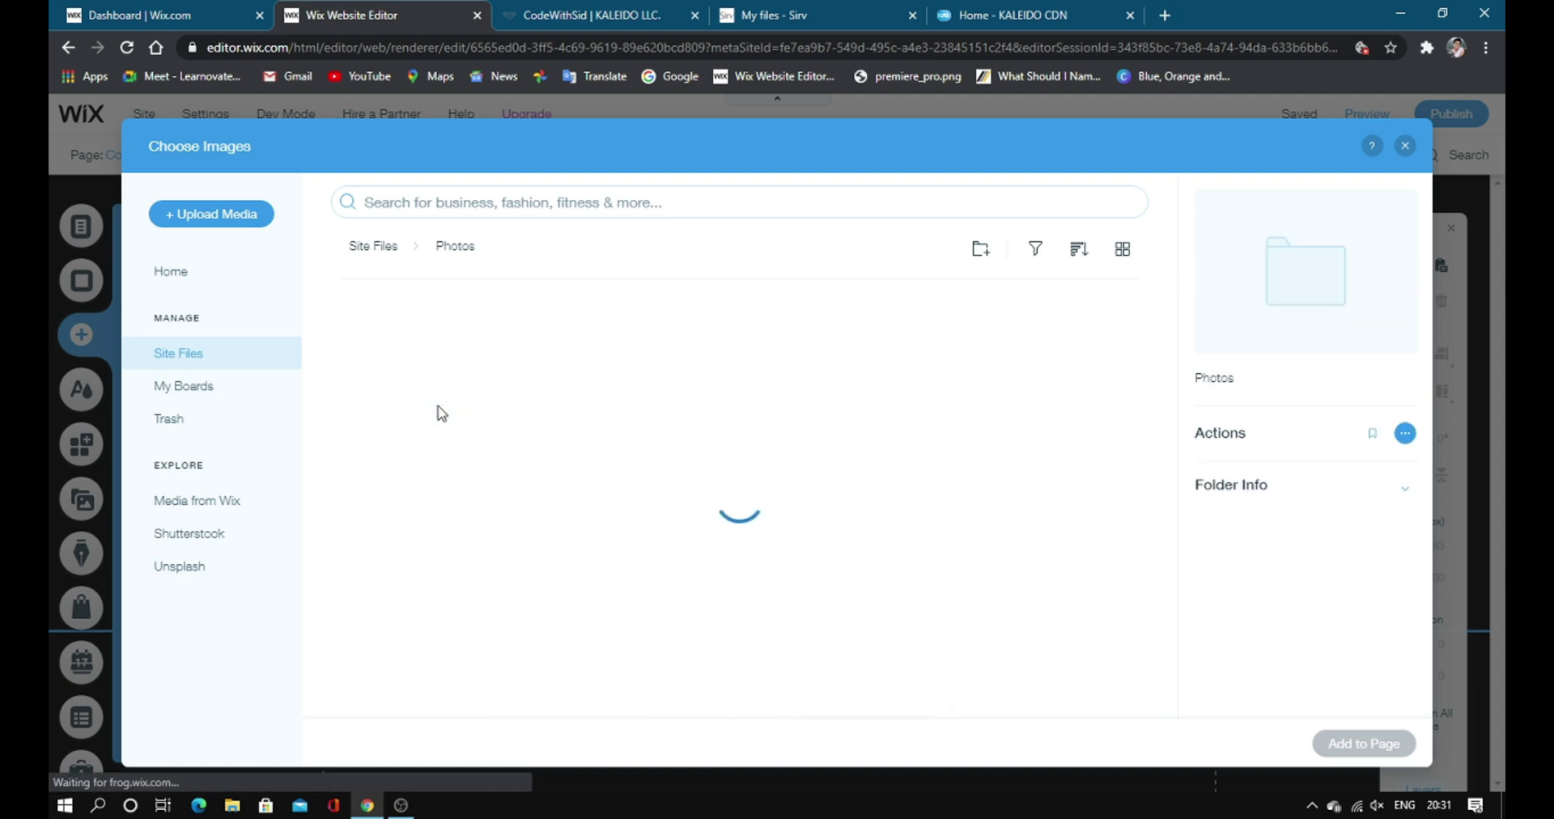
pyautogui.click(439, 414)
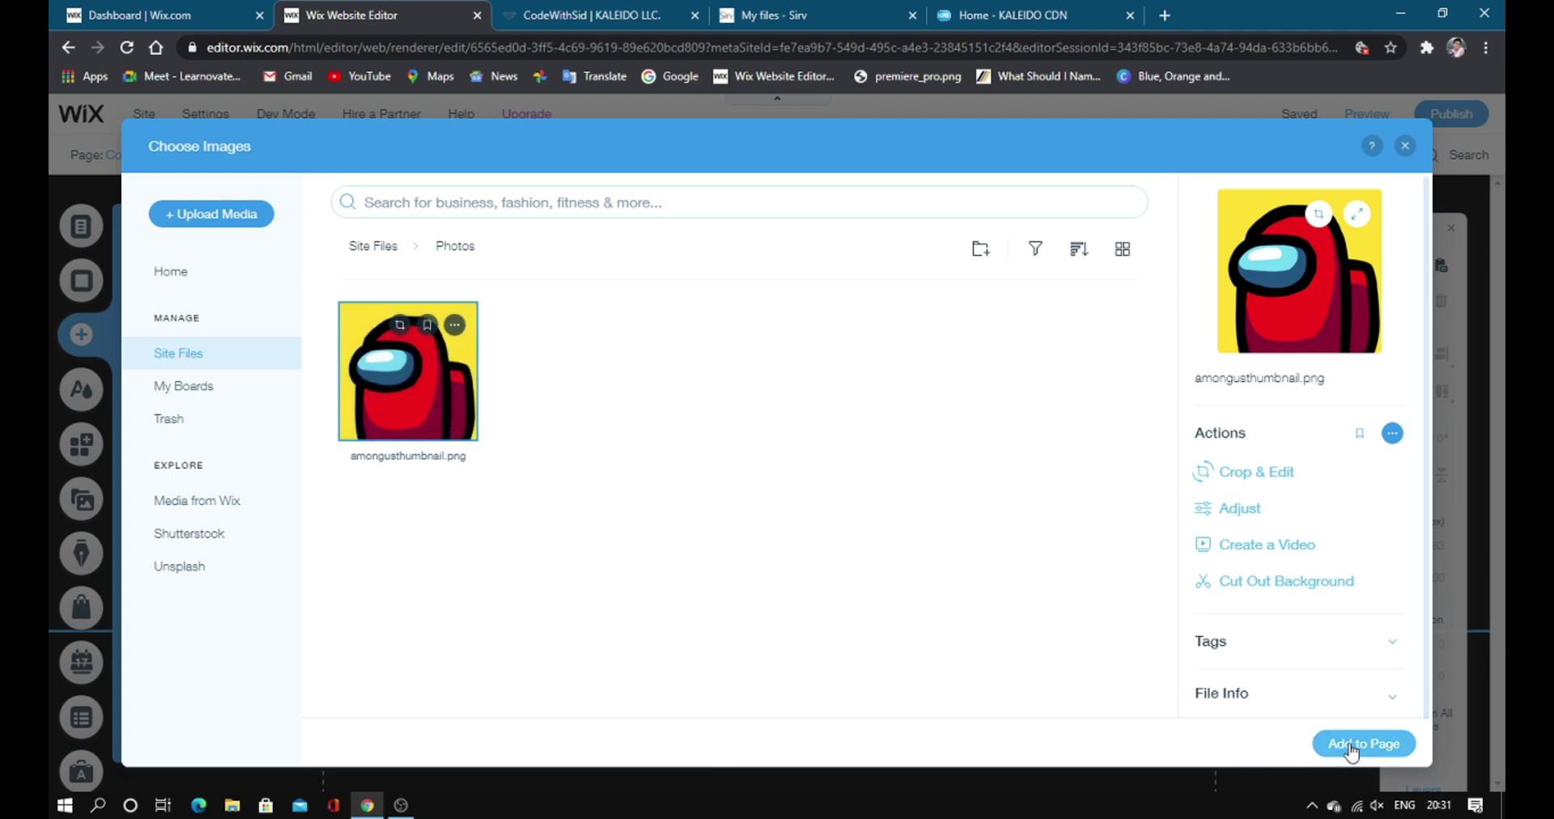
pyautogui.click(1348, 745)
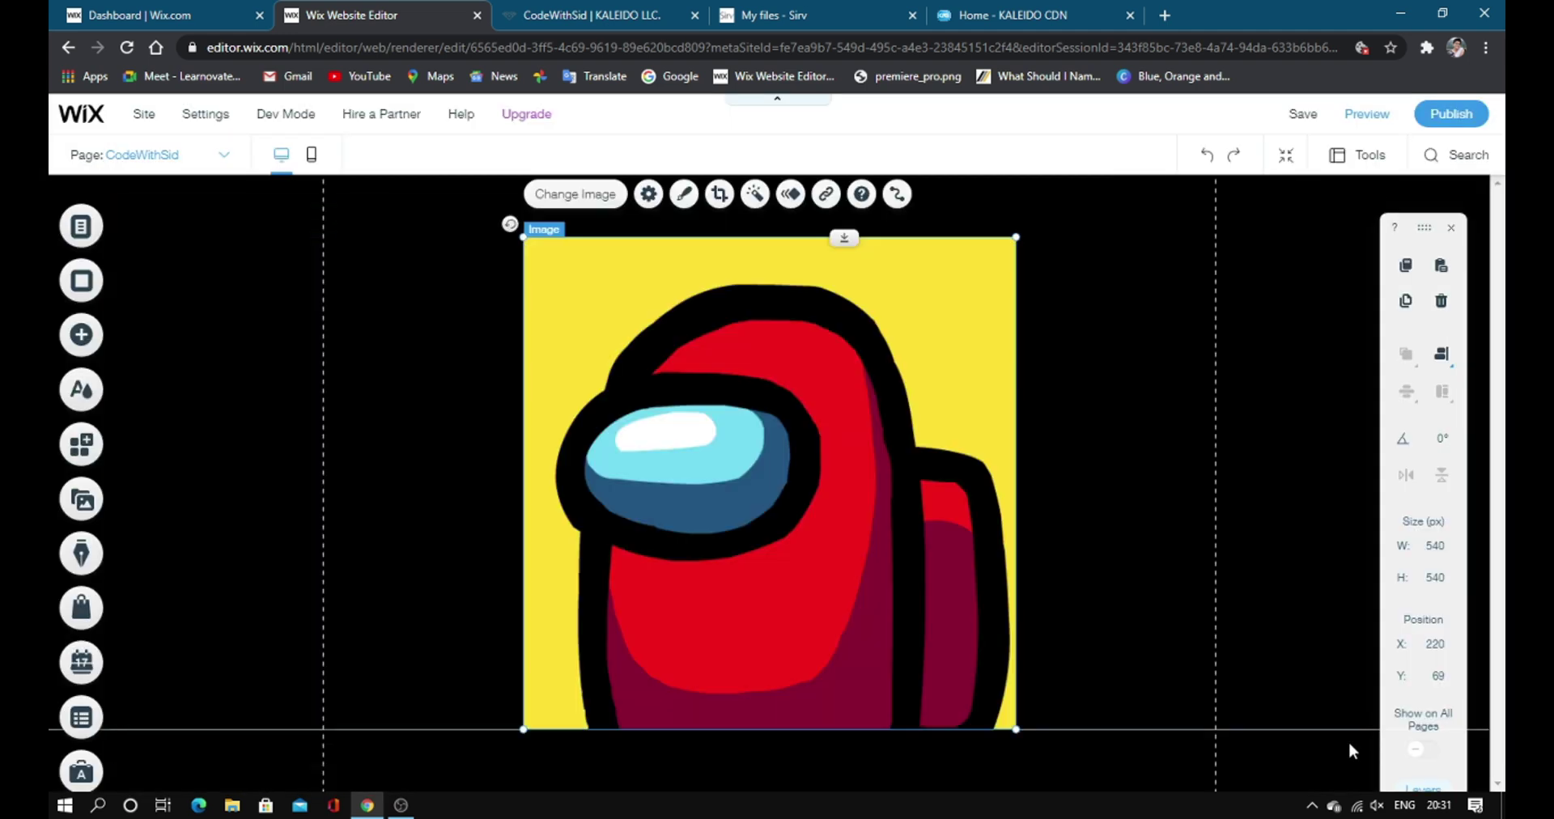
# - Resize the added image to about 378 × 378 px and move it to about X 141, Y 99
pyautogui.moveTo(761, 441); pyautogui.dragTo(680, 423)
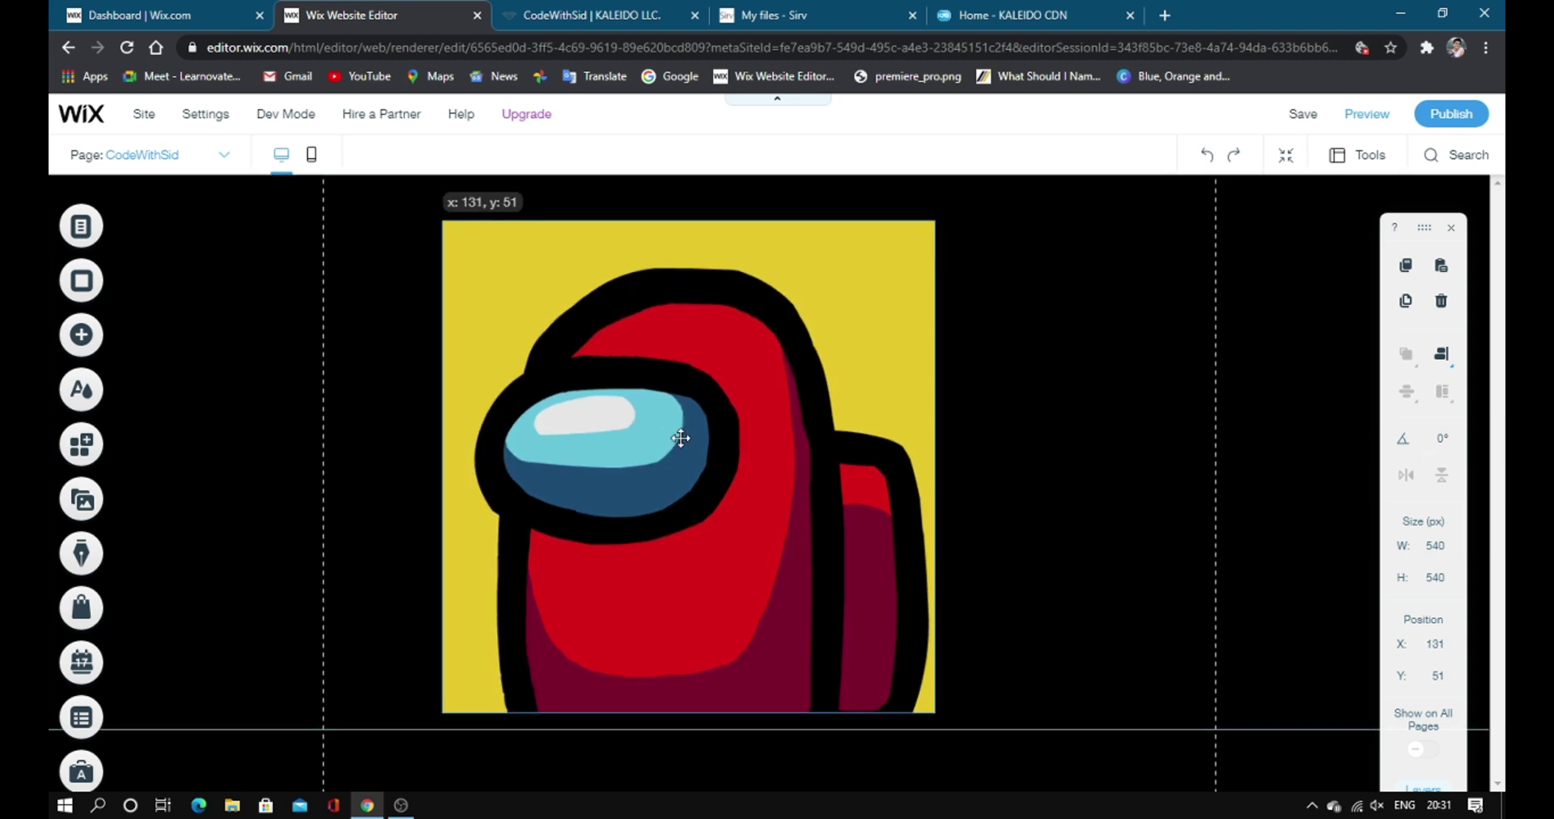
pyautogui.moveTo(936, 217); pyautogui.dragTo(786, 365)
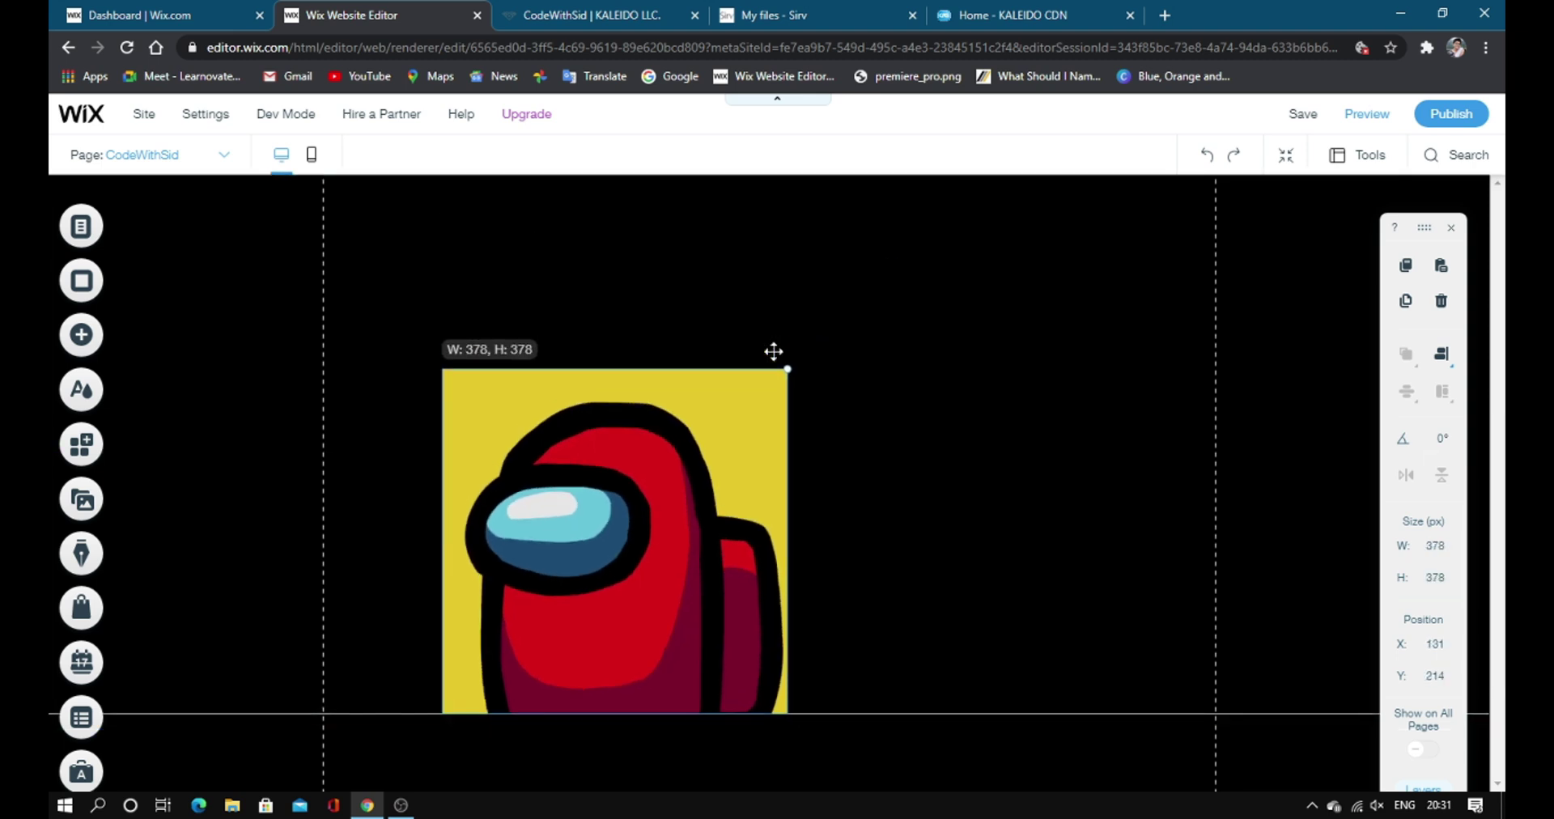
pyautogui.moveTo(631, 502); pyautogui.dragTo(644, 439)
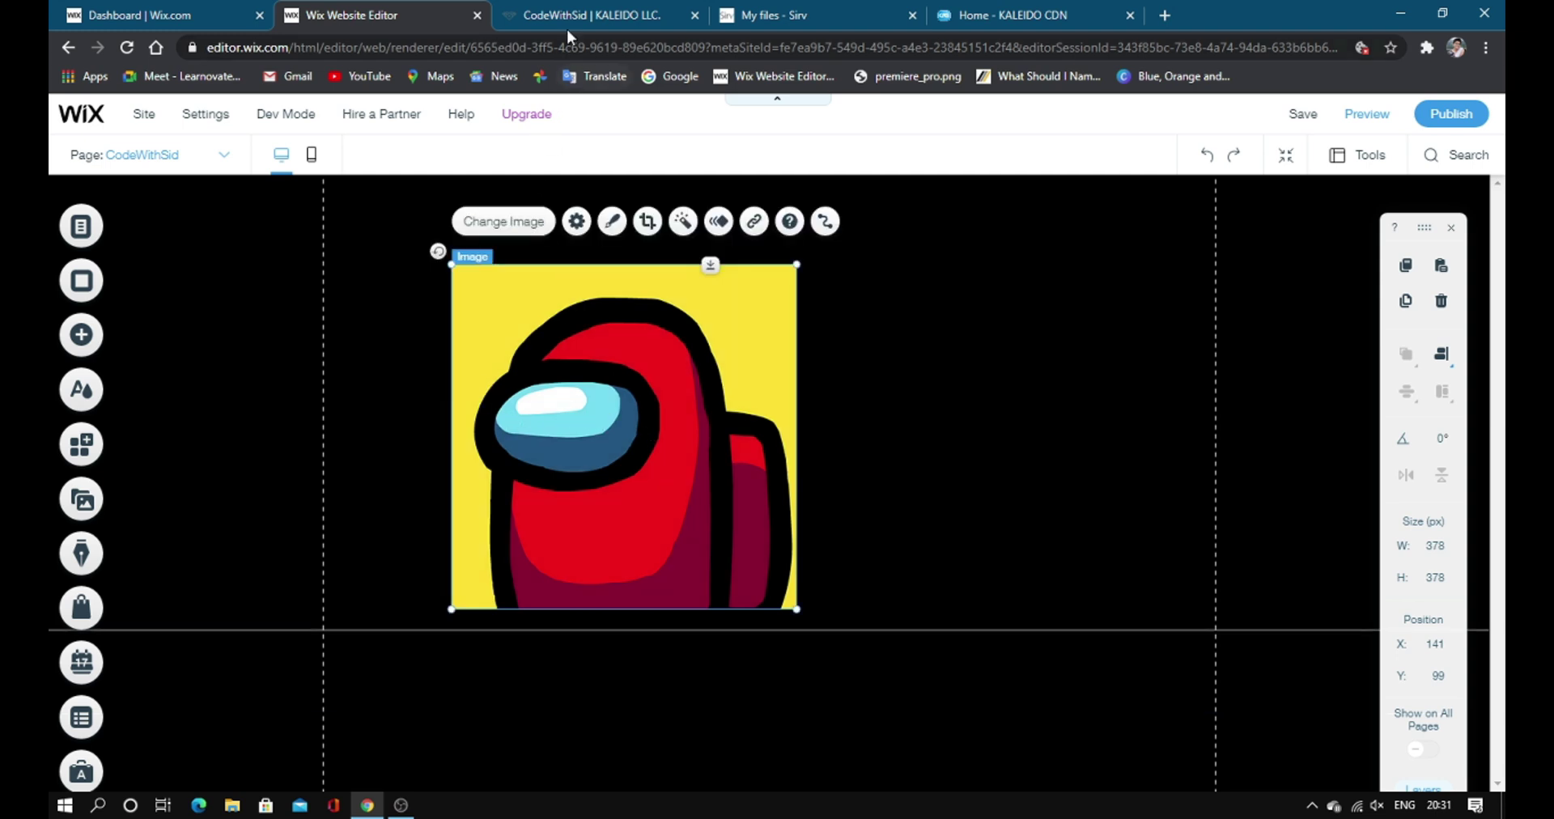
# - Save and publish the site, then reload the live CodeWithSid page
pyautogui.click(1300, 117)
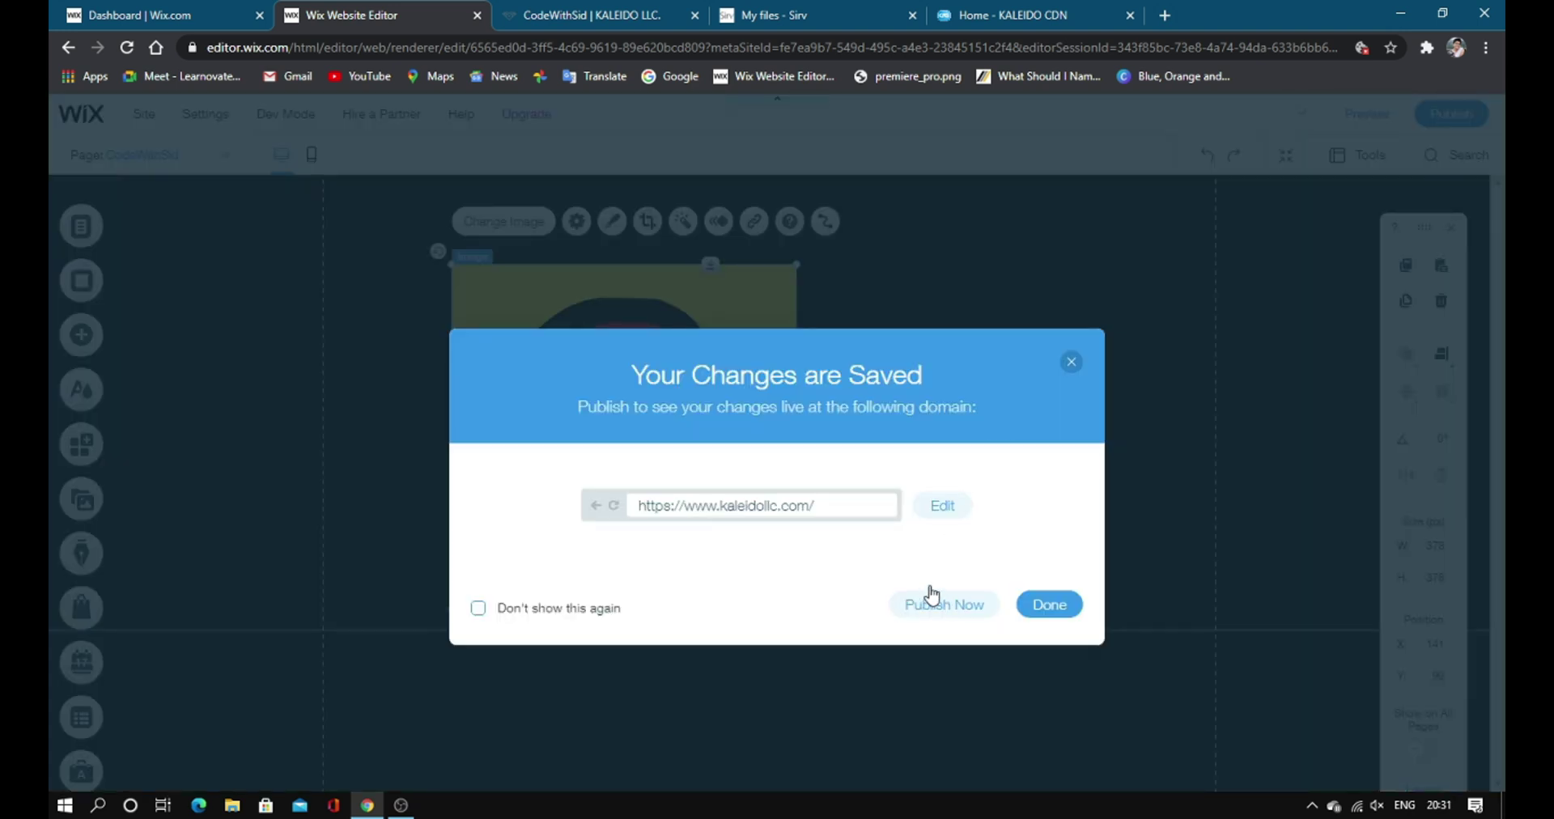
pyautogui.click(1044, 613)
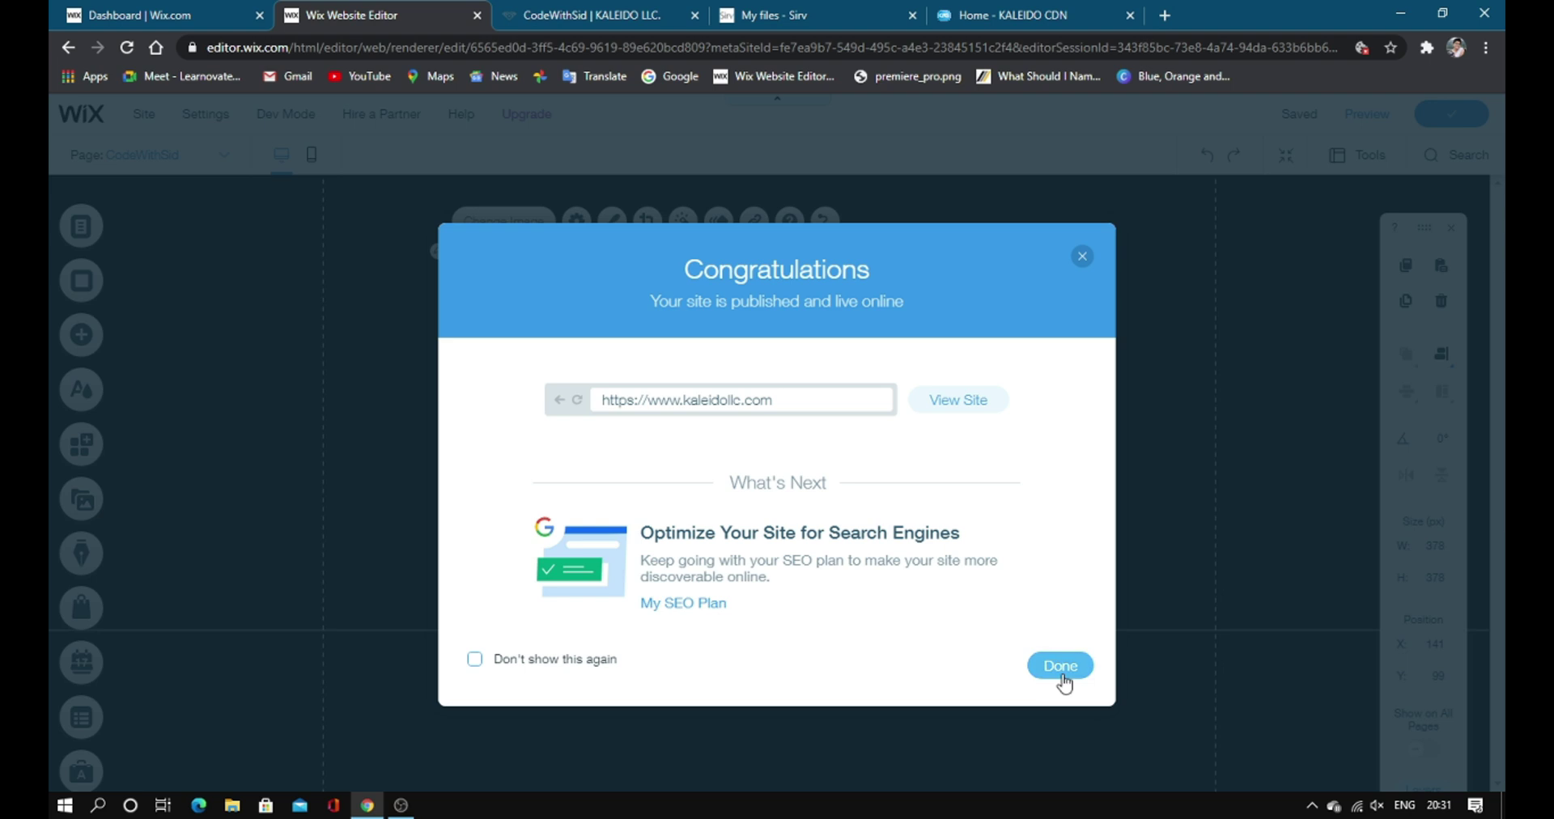
pyautogui.click(1060, 665)
pyautogui.click(595, 15)
pyautogui.click(133, 51)
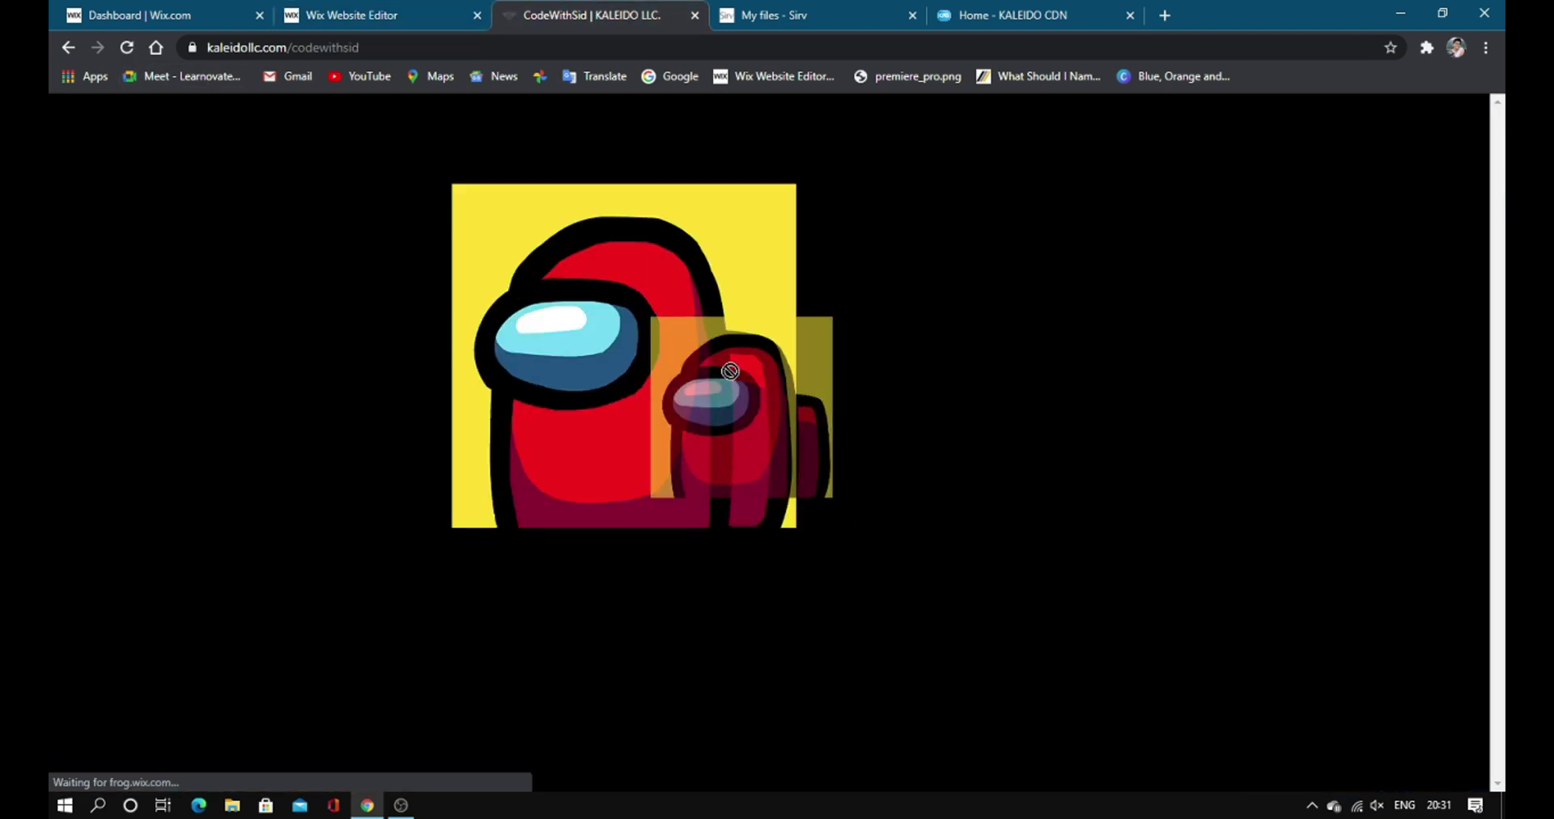
# - Open the live page's image in its own tab, examine the domain in its address, and close that tab
pyautogui.rightClick(591, 320)
pyautogui.click(614, 327)
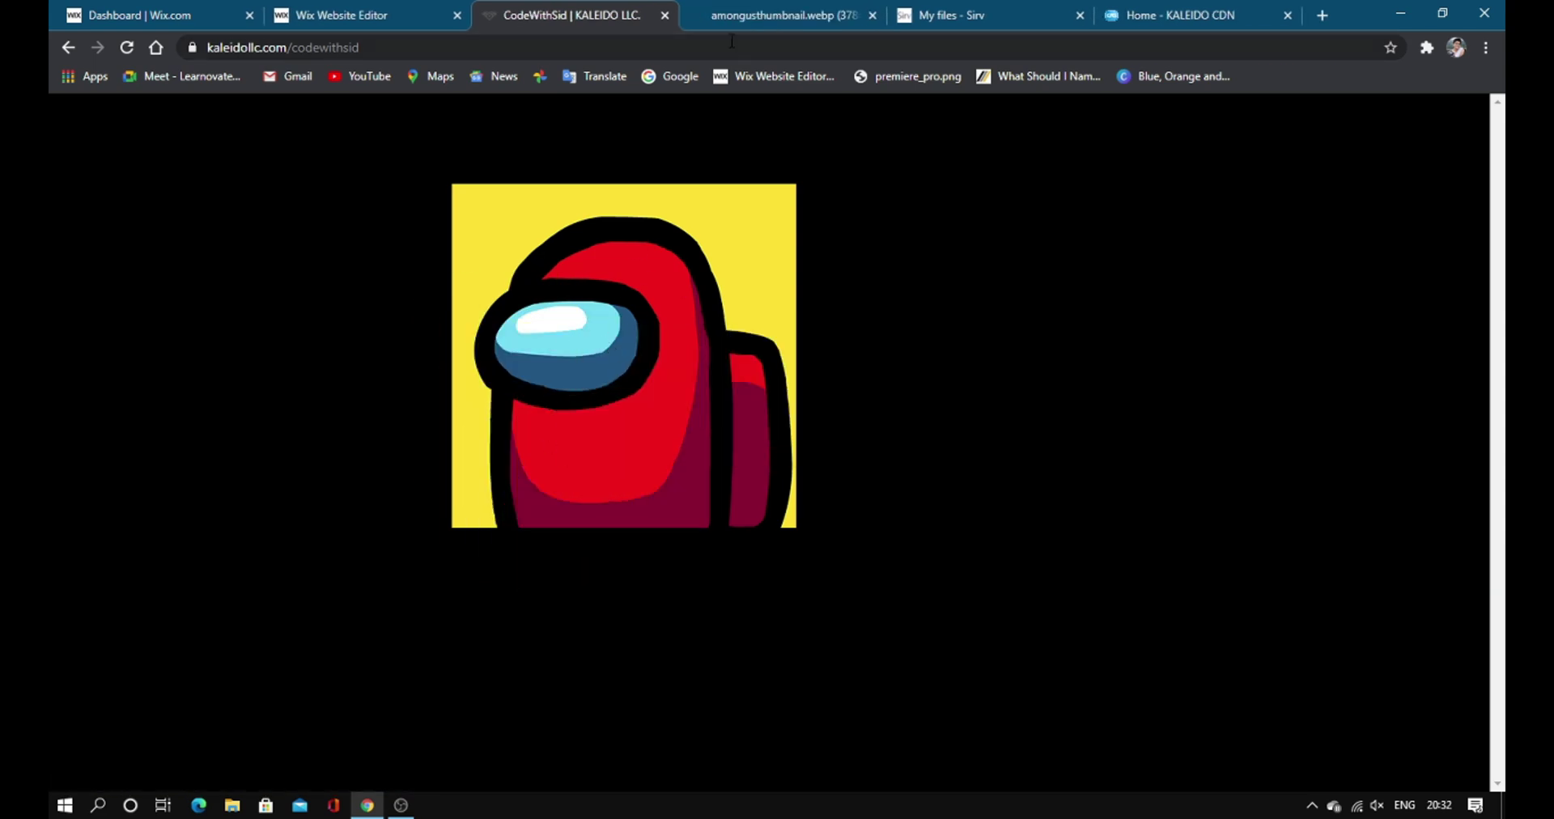
pyautogui.click(746, 23)
pyautogui.click(212, 47)
pyautogui.doubleClick(262, 47)
pyautogui.click(339, 53)
pyautogui.moveTo(357, 49); pyautogui.dragTo(217, 52)
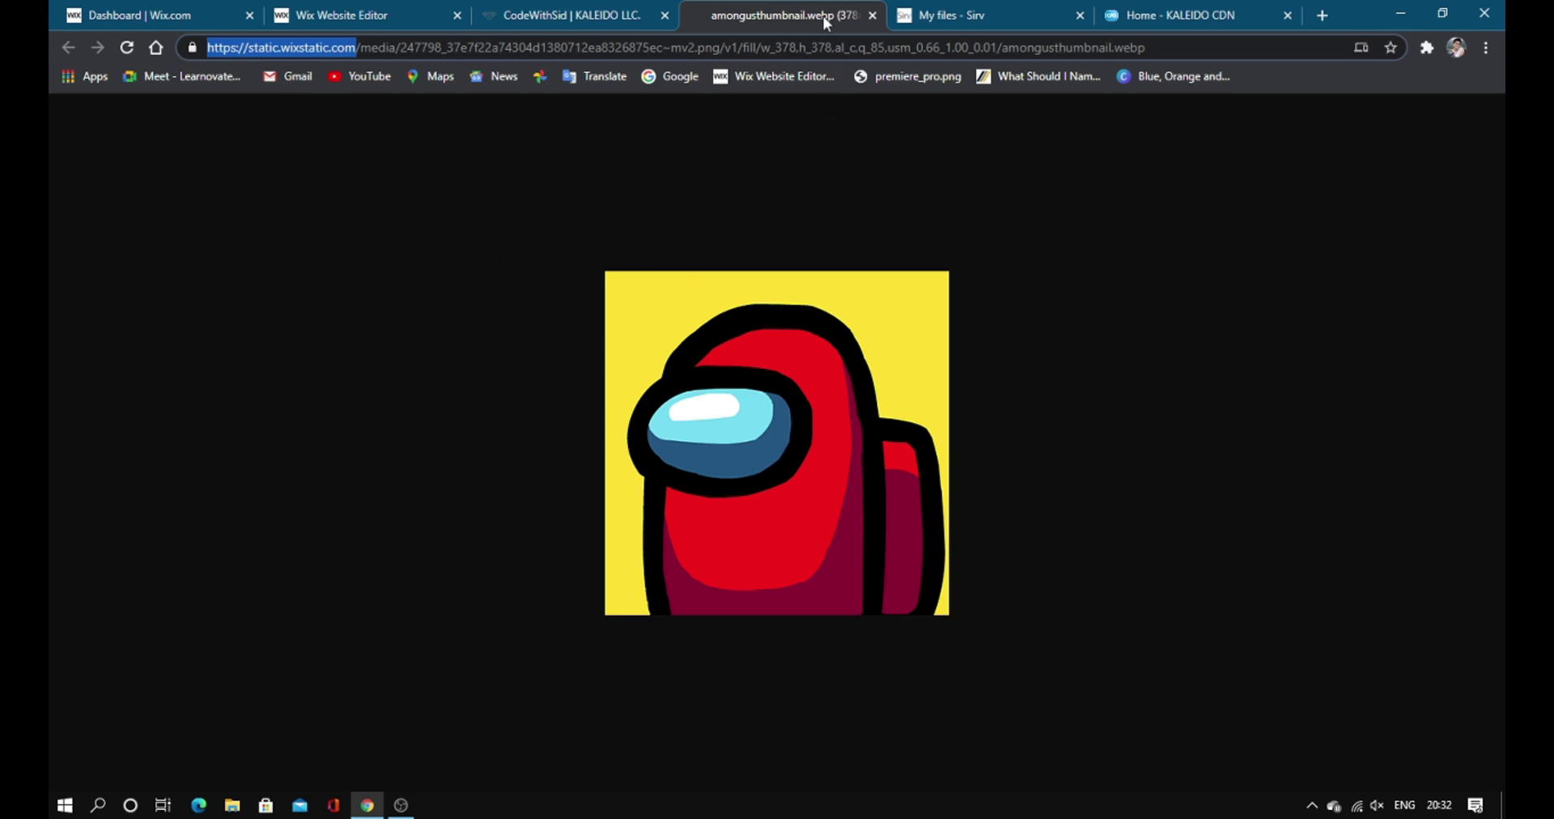
pyautogui.click(871, 15)
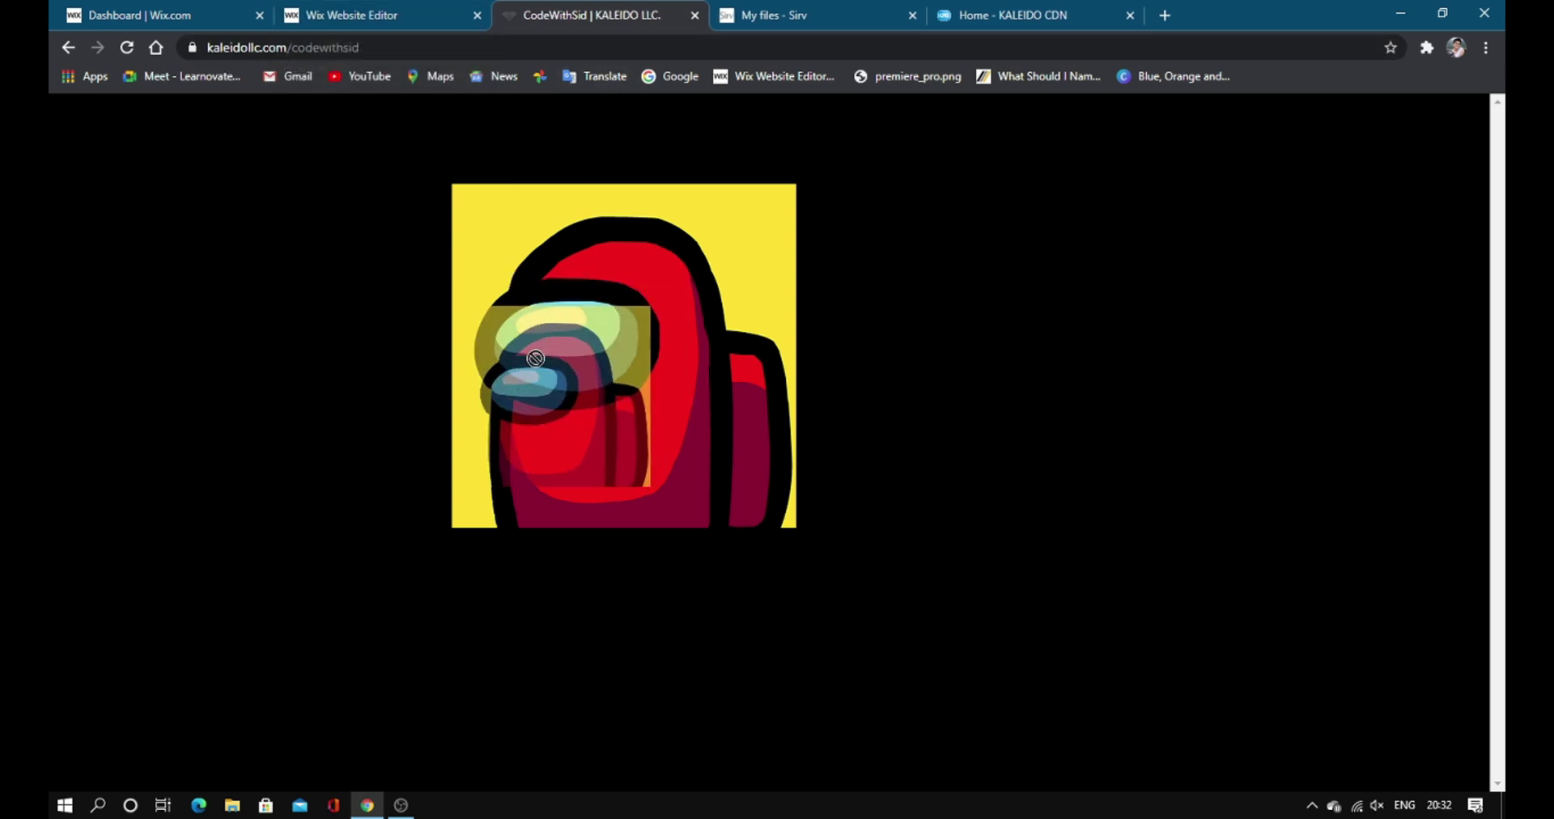
# - Back in the Wix editor, move the image left to the page's left gridline
pyautogui.click(432, 25)
pyautogui.moveTo(537, 347); pyautogui.dragTo(413, 368)
pyautogui.click(801, 421)
# - Switch to Sirv and upload the amongusthumbnail PNG file from the Desktop to My files
pyautogui.click(761, 15)
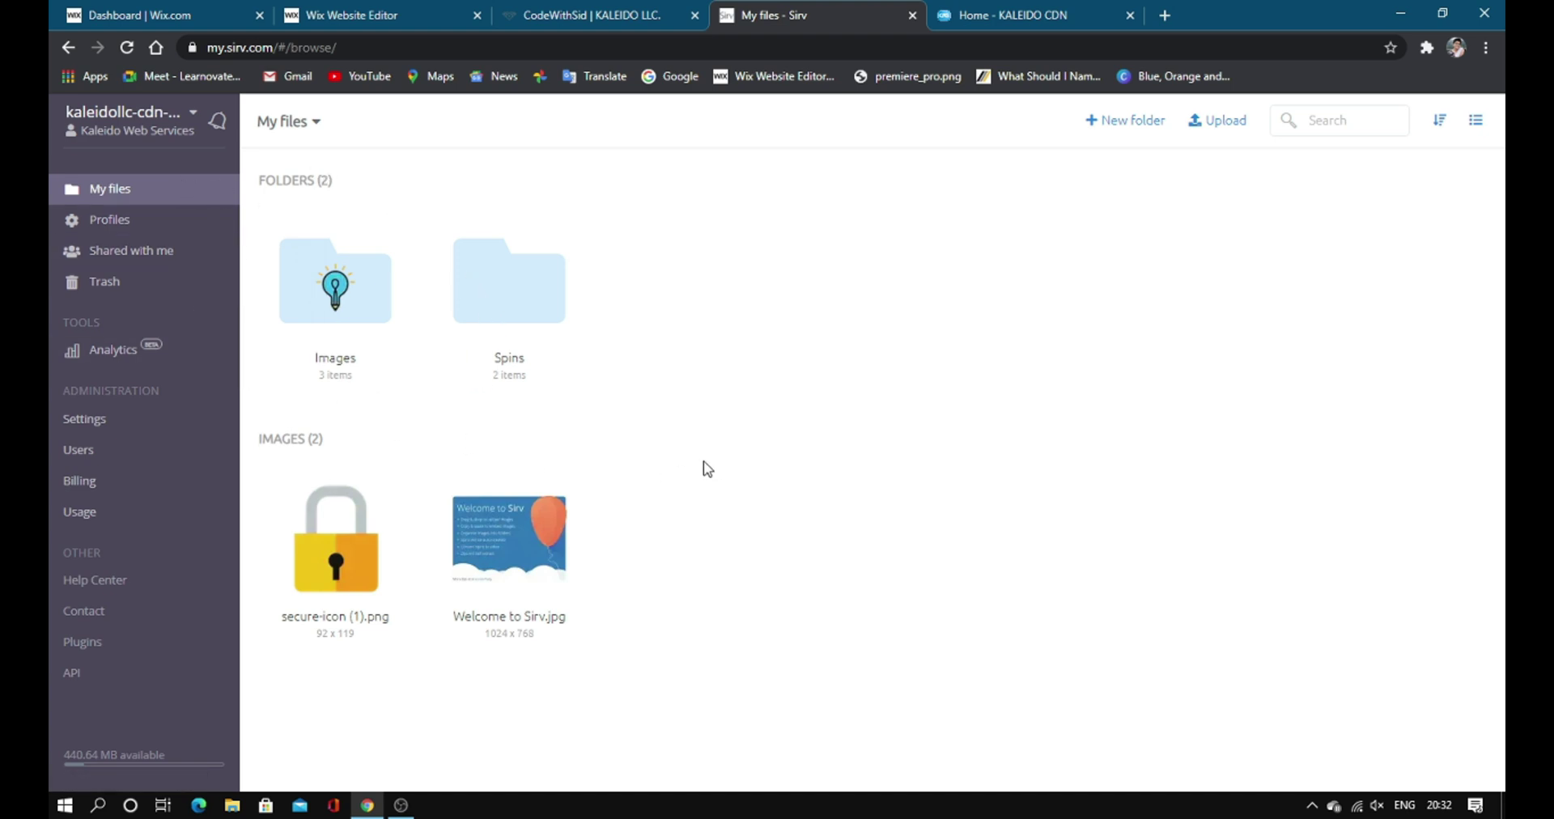
pyautogui.click(1206, 120)
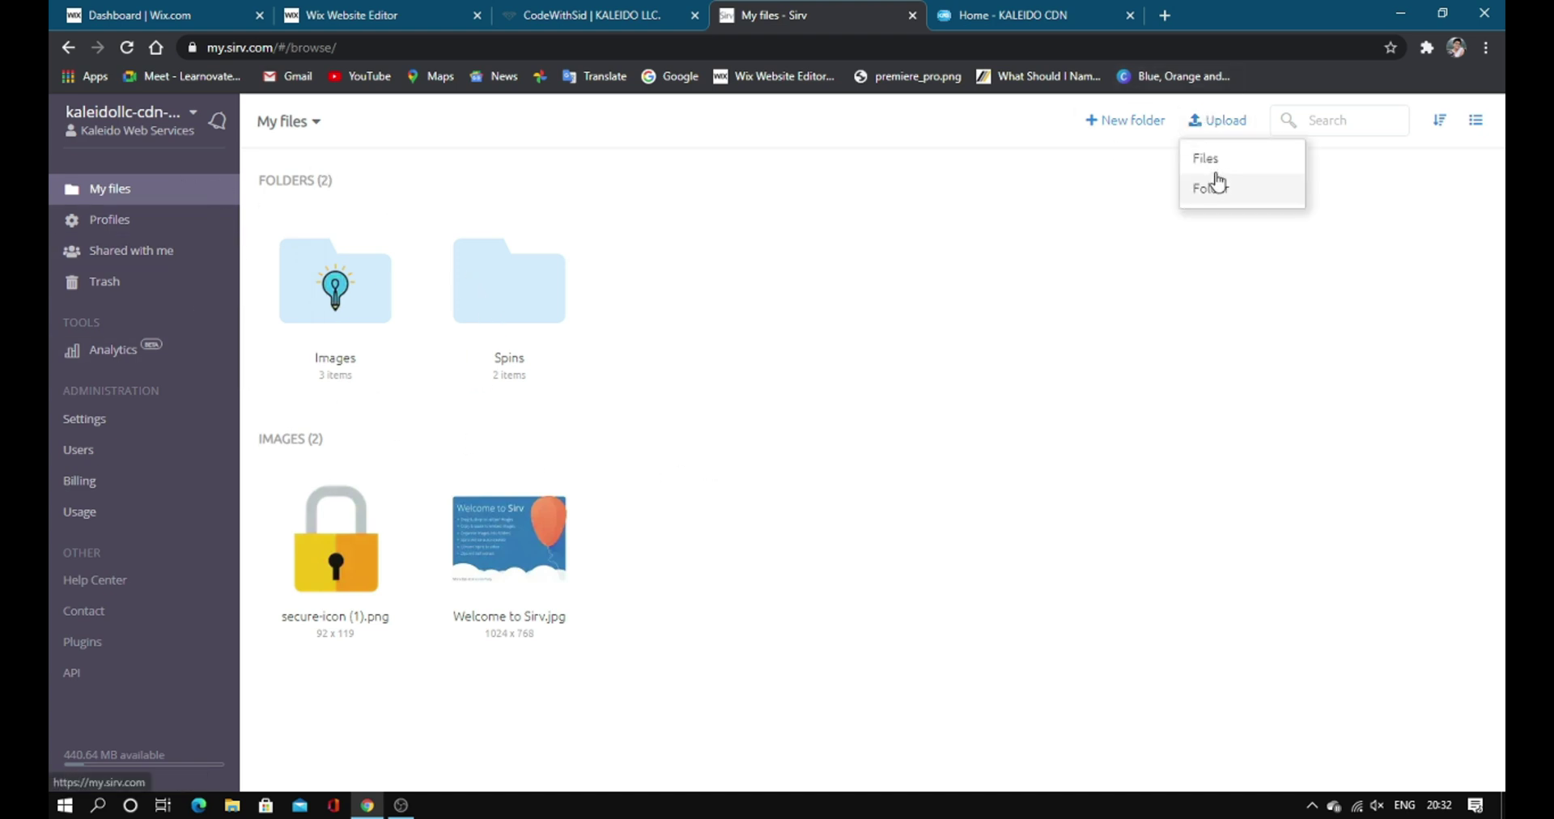
pyautogui.click(1221, 159)
pyautogui.scroll(-8, 326, 337)
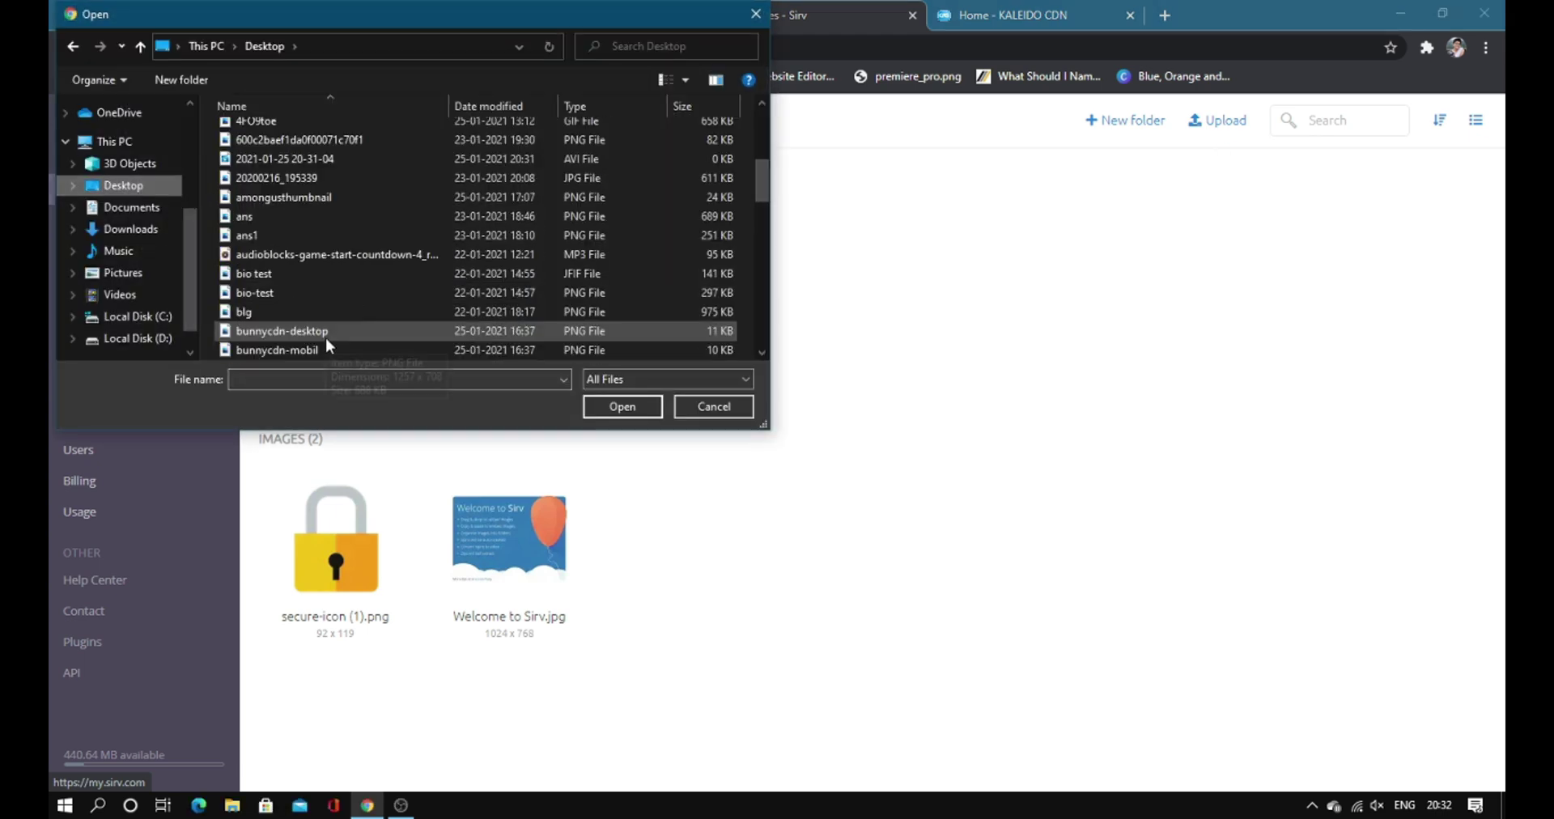
pyautogui.click(315, 370)
pyautogui.write('among')
pyautogui.press('Down')
pyautogui.press('Return')
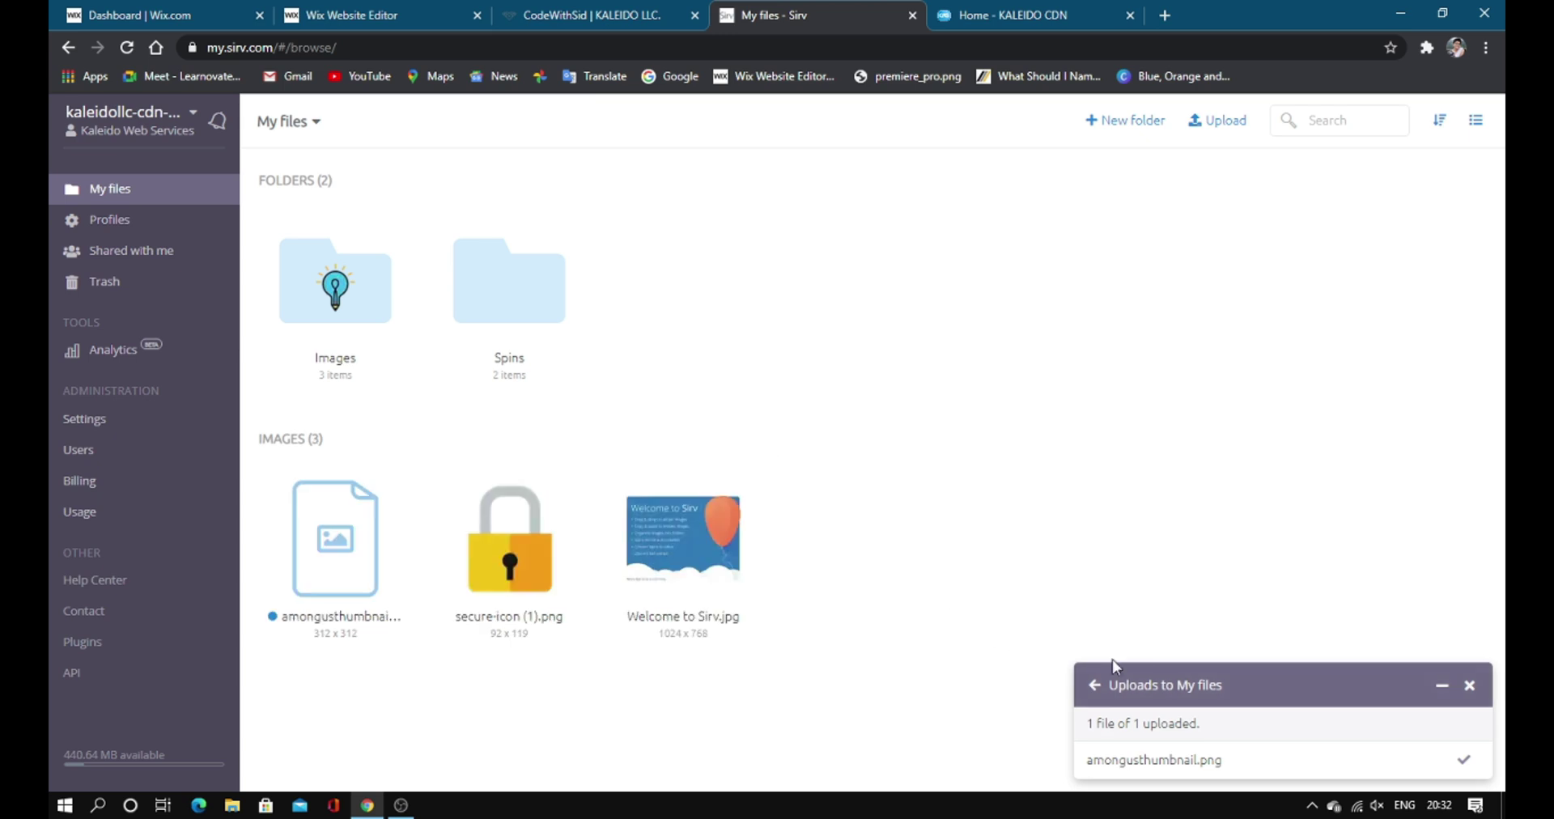
# - Open the uploaded amongusthumbnail.png in Sirv and copy its static image embed code
pyautogui.click(350, 539)
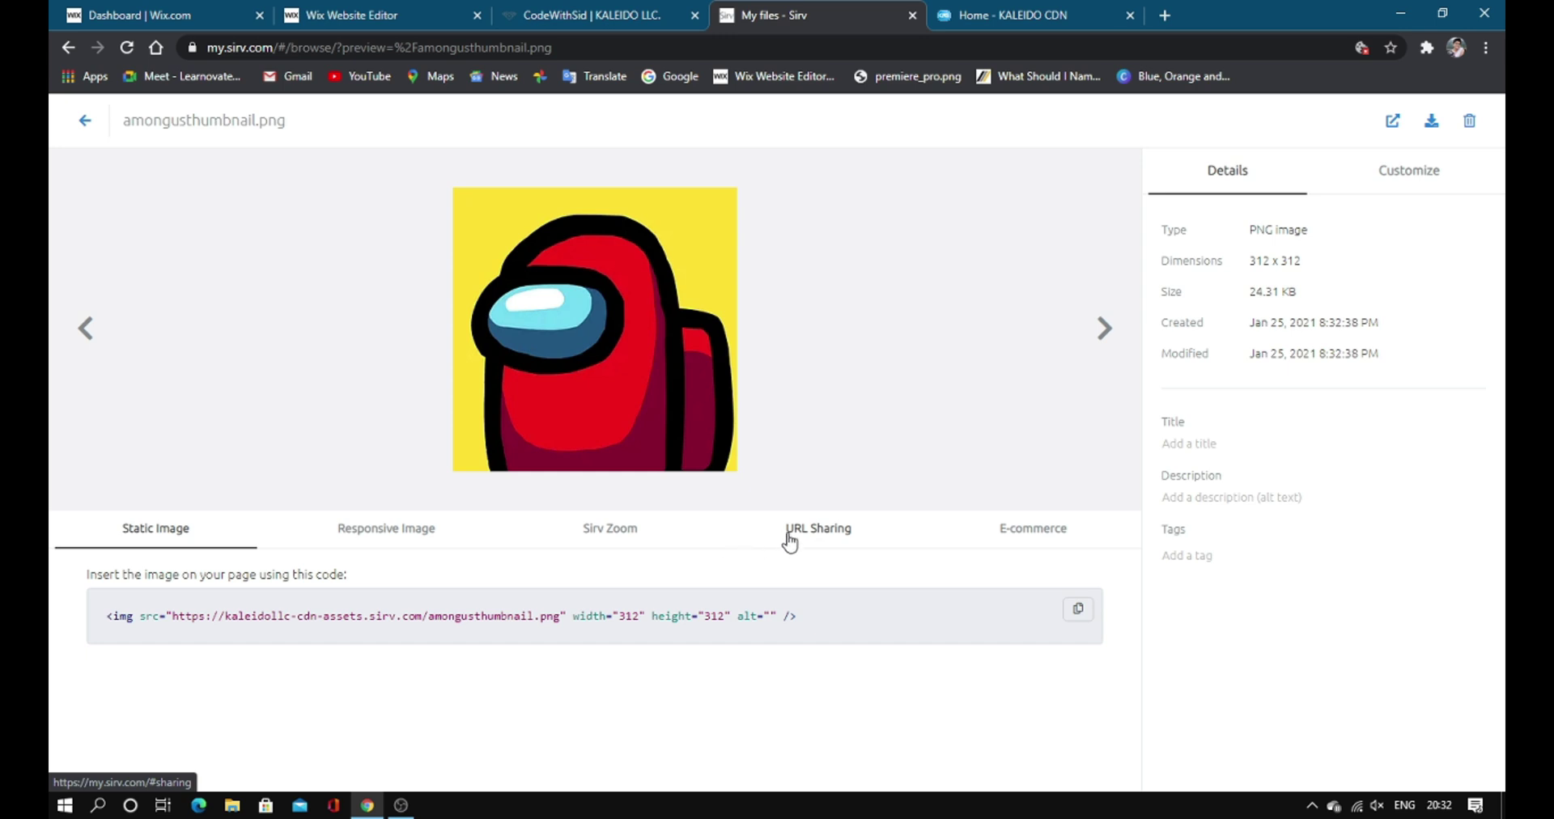
pyautogui.click(791, 538)
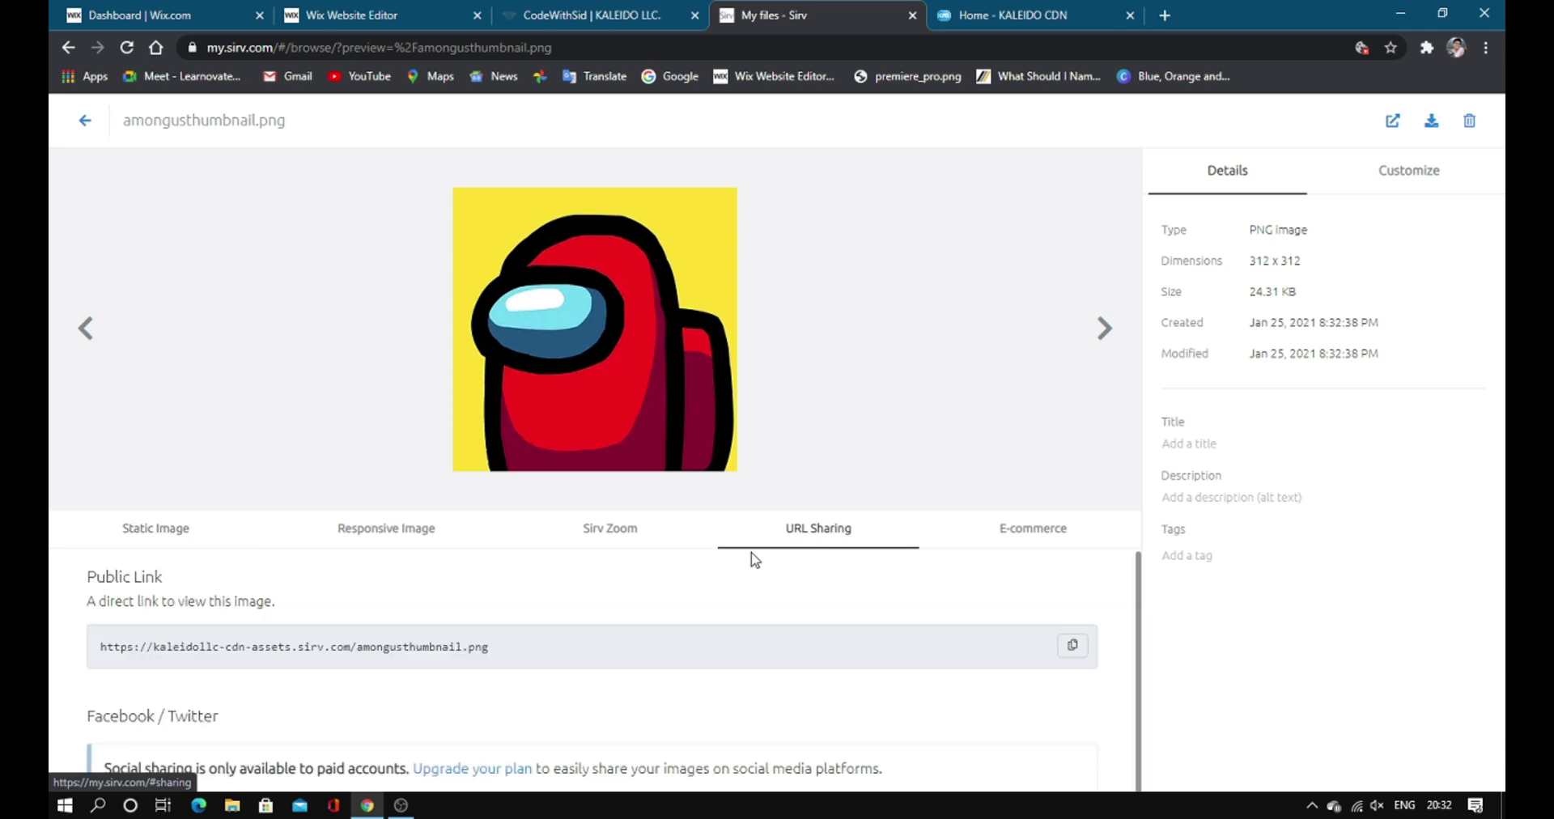
pyautogui.click(172, 529)
pyautogui.tripleClick(233, 617)
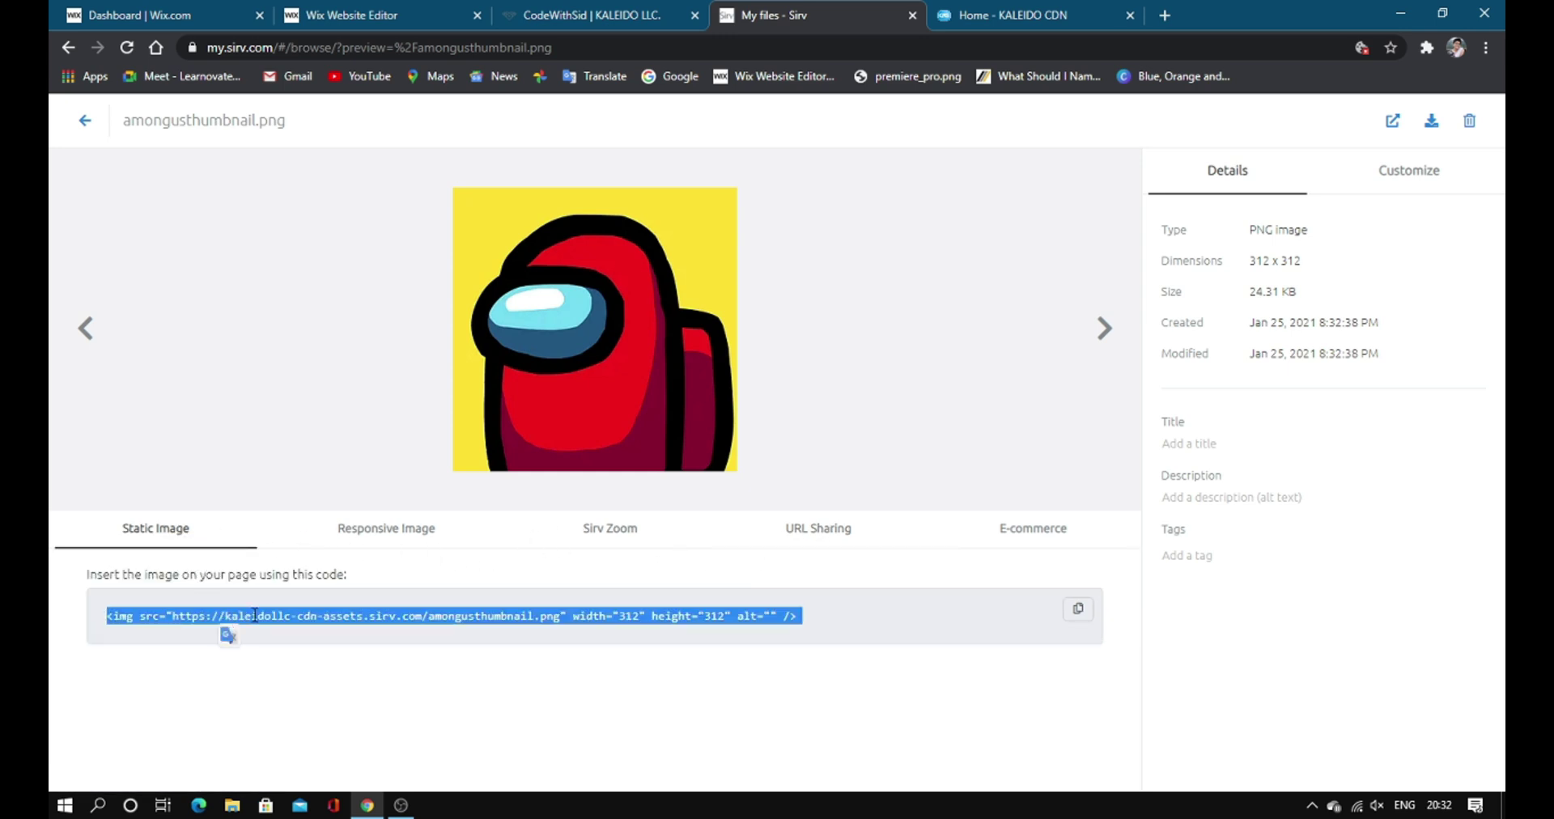
pyautogui.click(1077, 608)
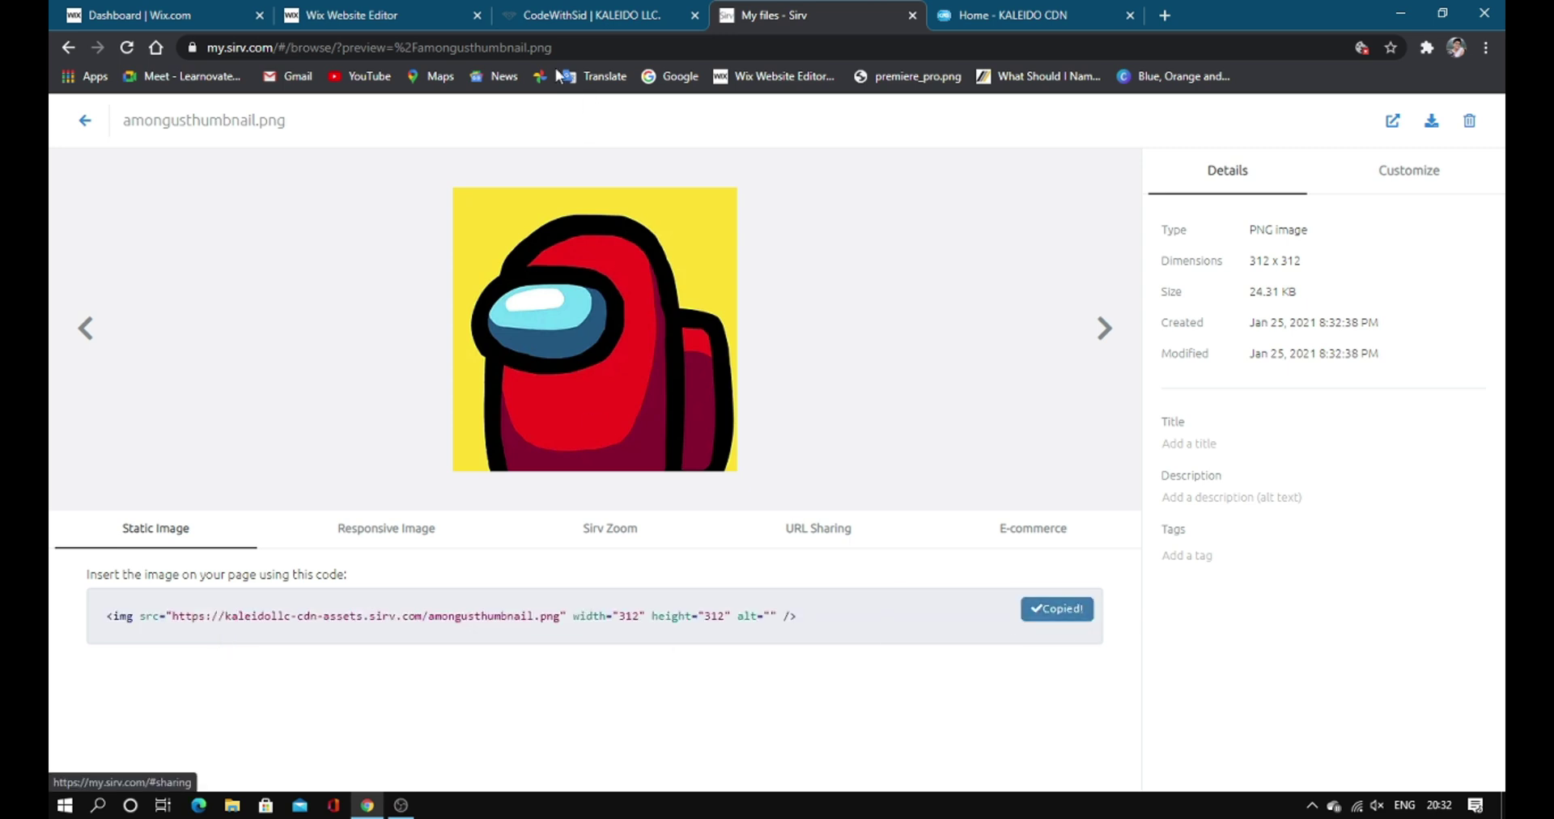
# - Return to the Wix editor and add an HTML embed widget beside the image at about X 547, Y 155
pyautogui.click(567, 14)
pyautogui.click(421, 9)
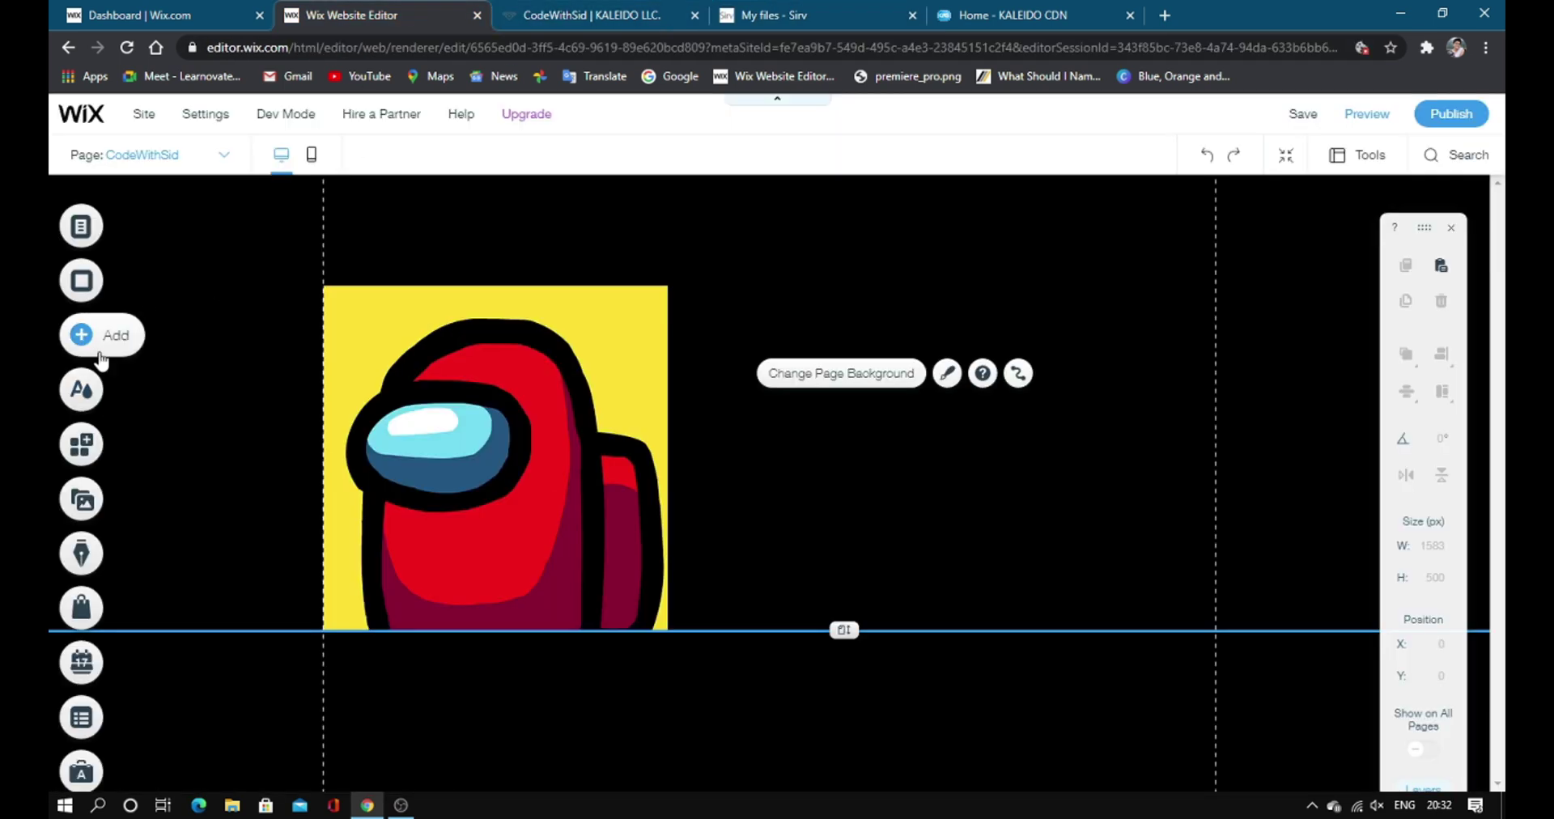
pyautogui.click(81, 335)
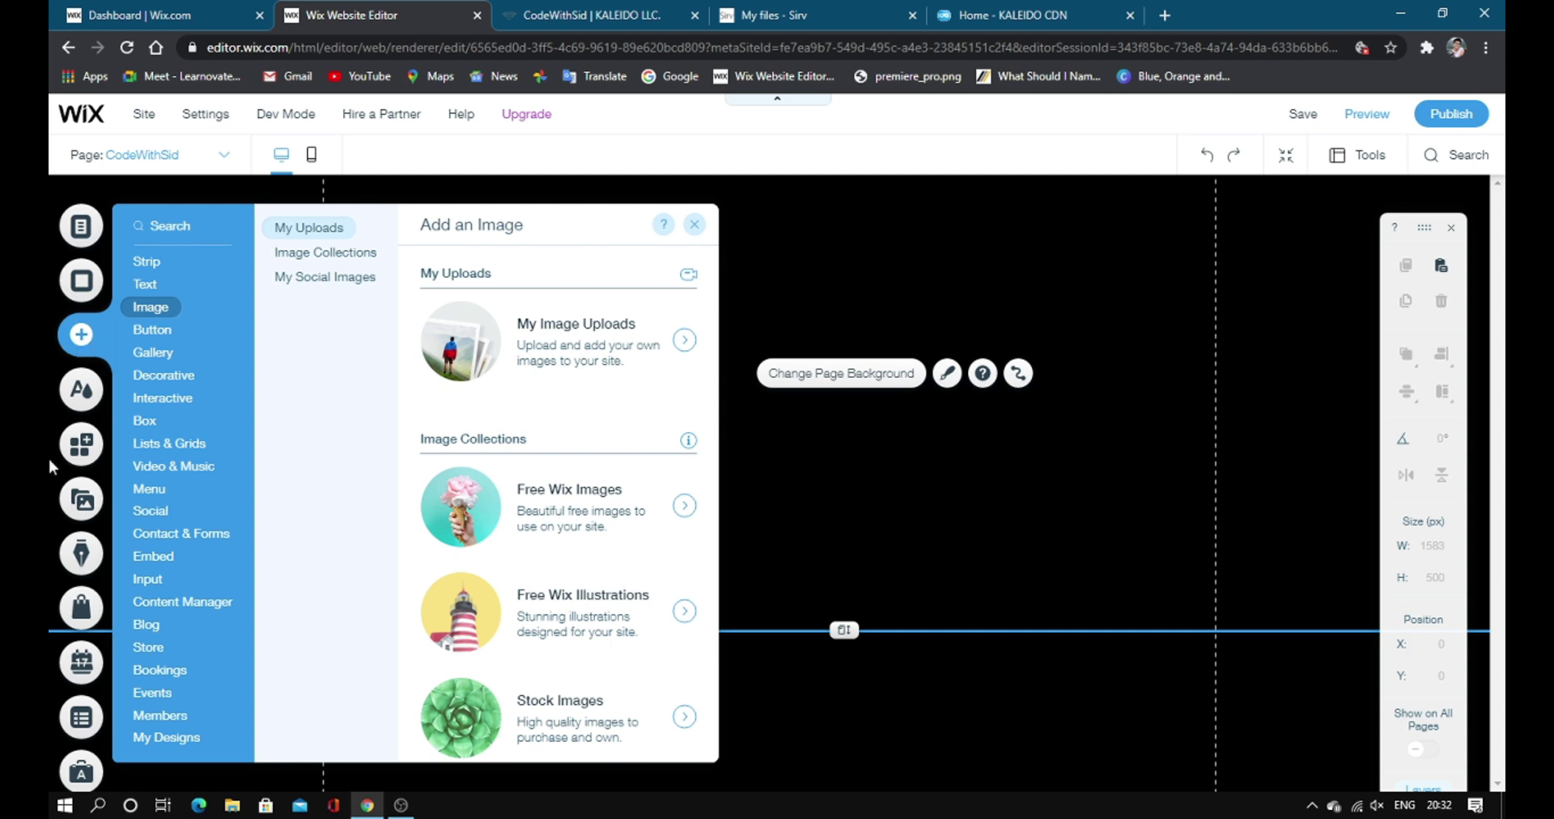
pyautogui.click(146, 558)
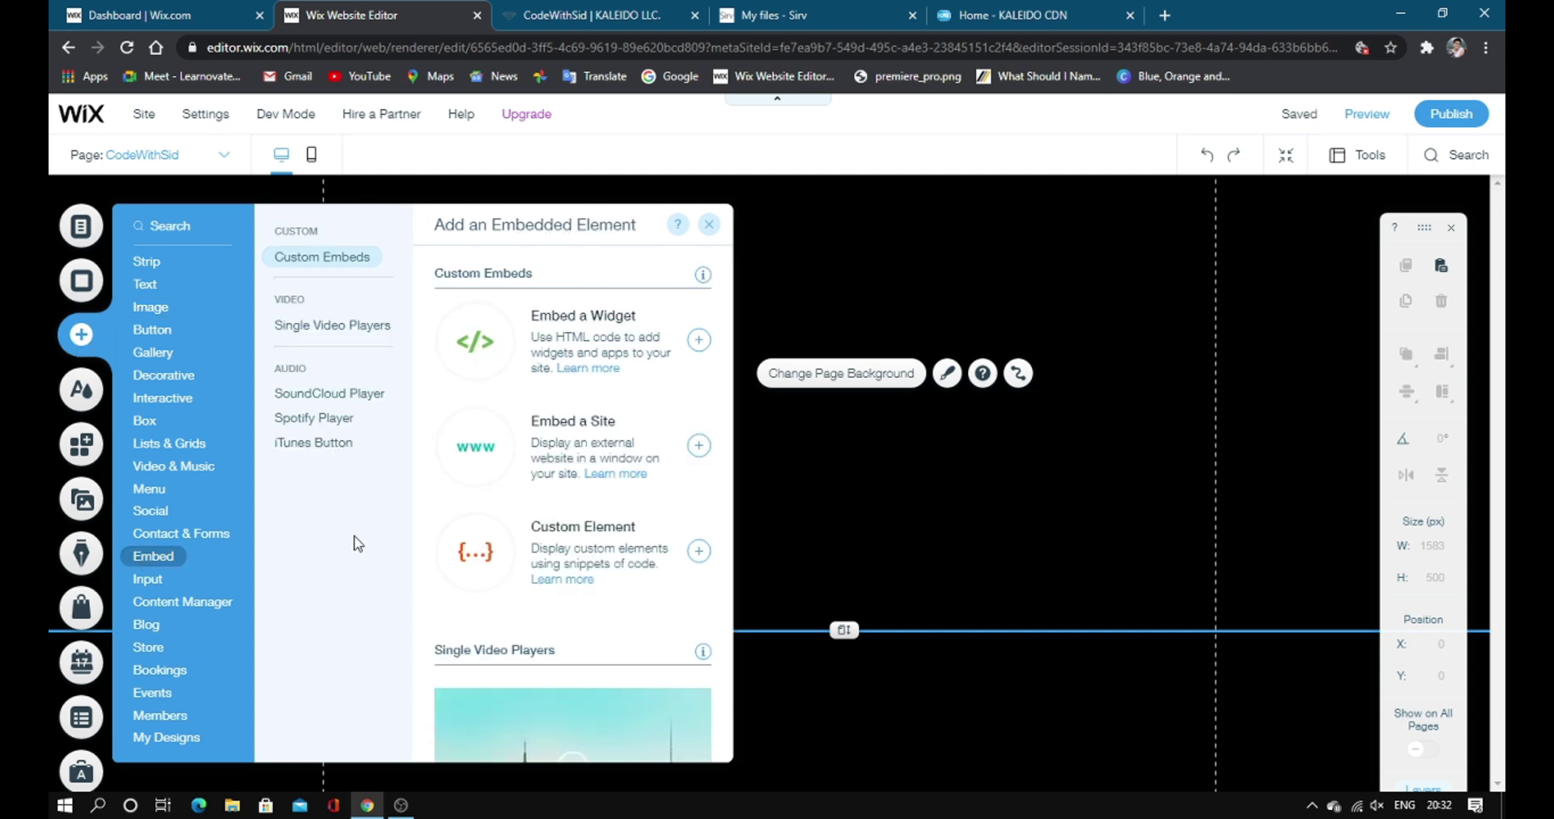
pyautogui.click(698, 342)
pyautogui.moveTo(680, 397); pyautogui.dragTo(842, 319)
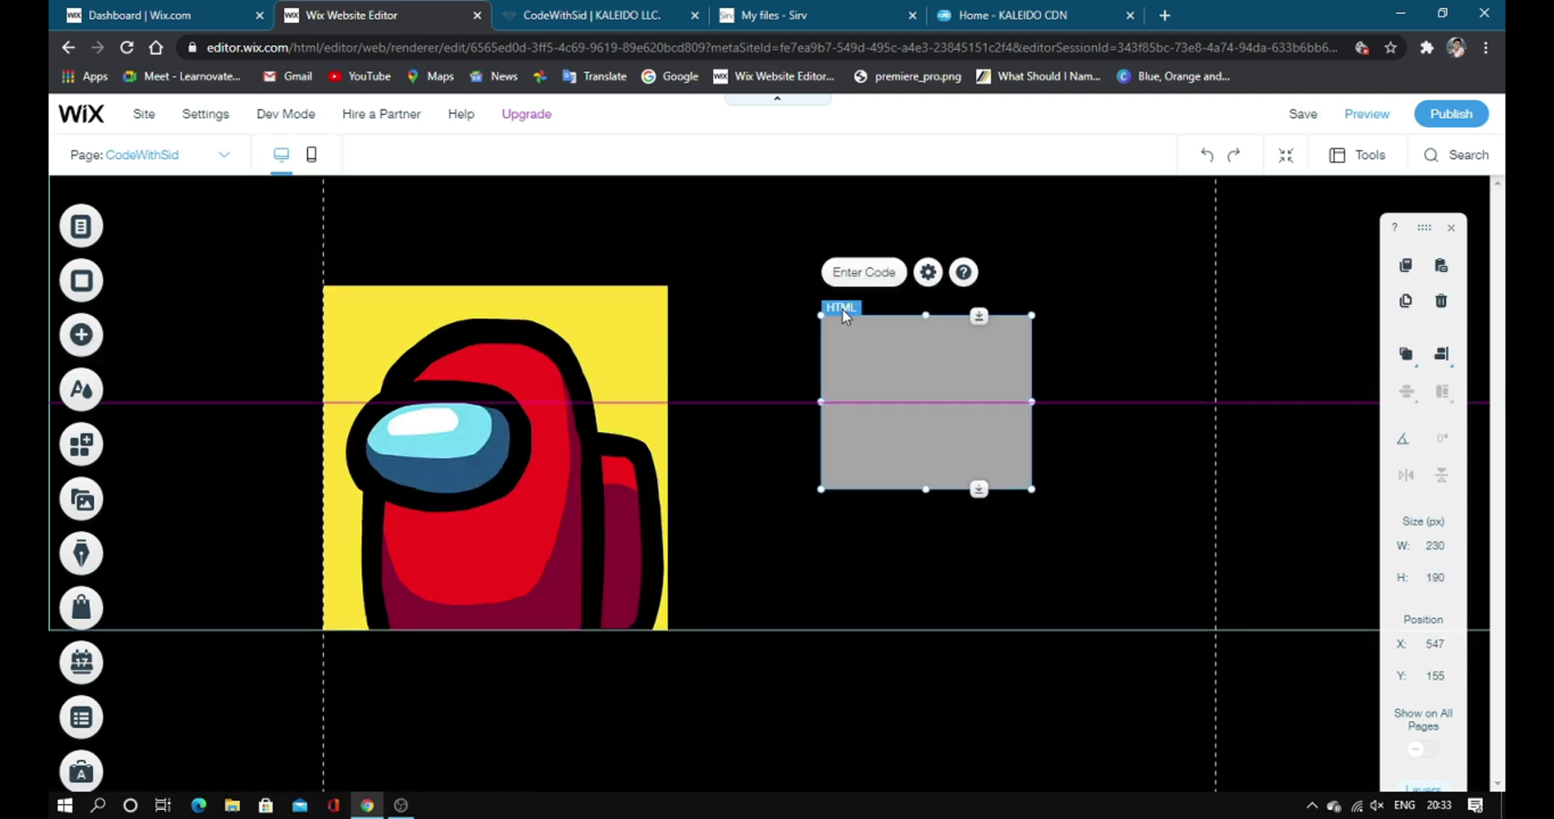
# - Replace the widget's placeholder code with the copied Sirv img tag for amongusthumbnail.png and apply it
pyautogui.click(848, 275)
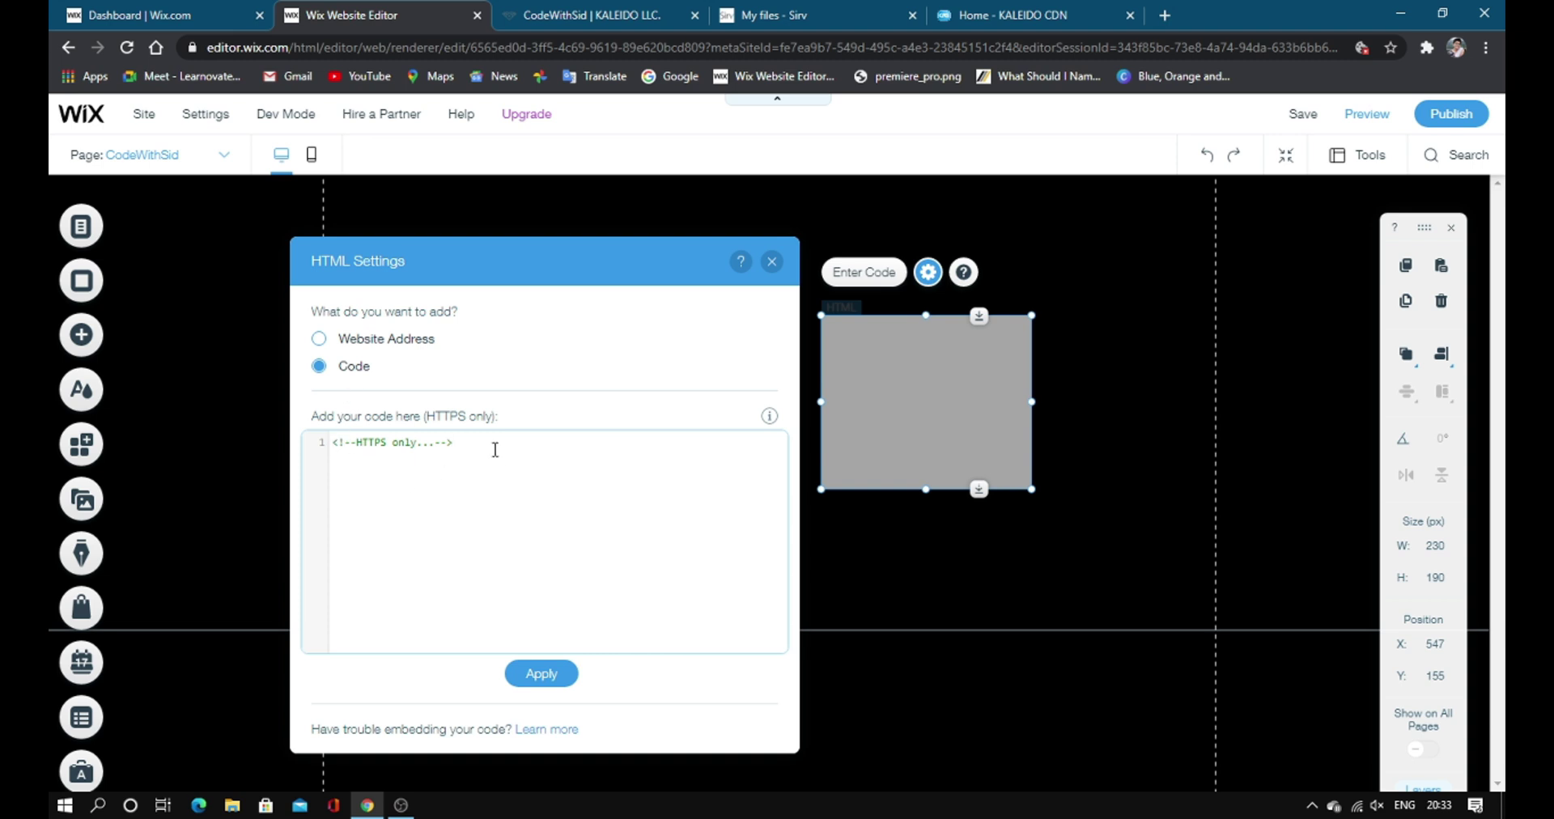
pyautogui.hotkey('ctrl', 'a')
pyautogui.press('BackSpace')
pyautogui.hotkey('ctrl', 'v')
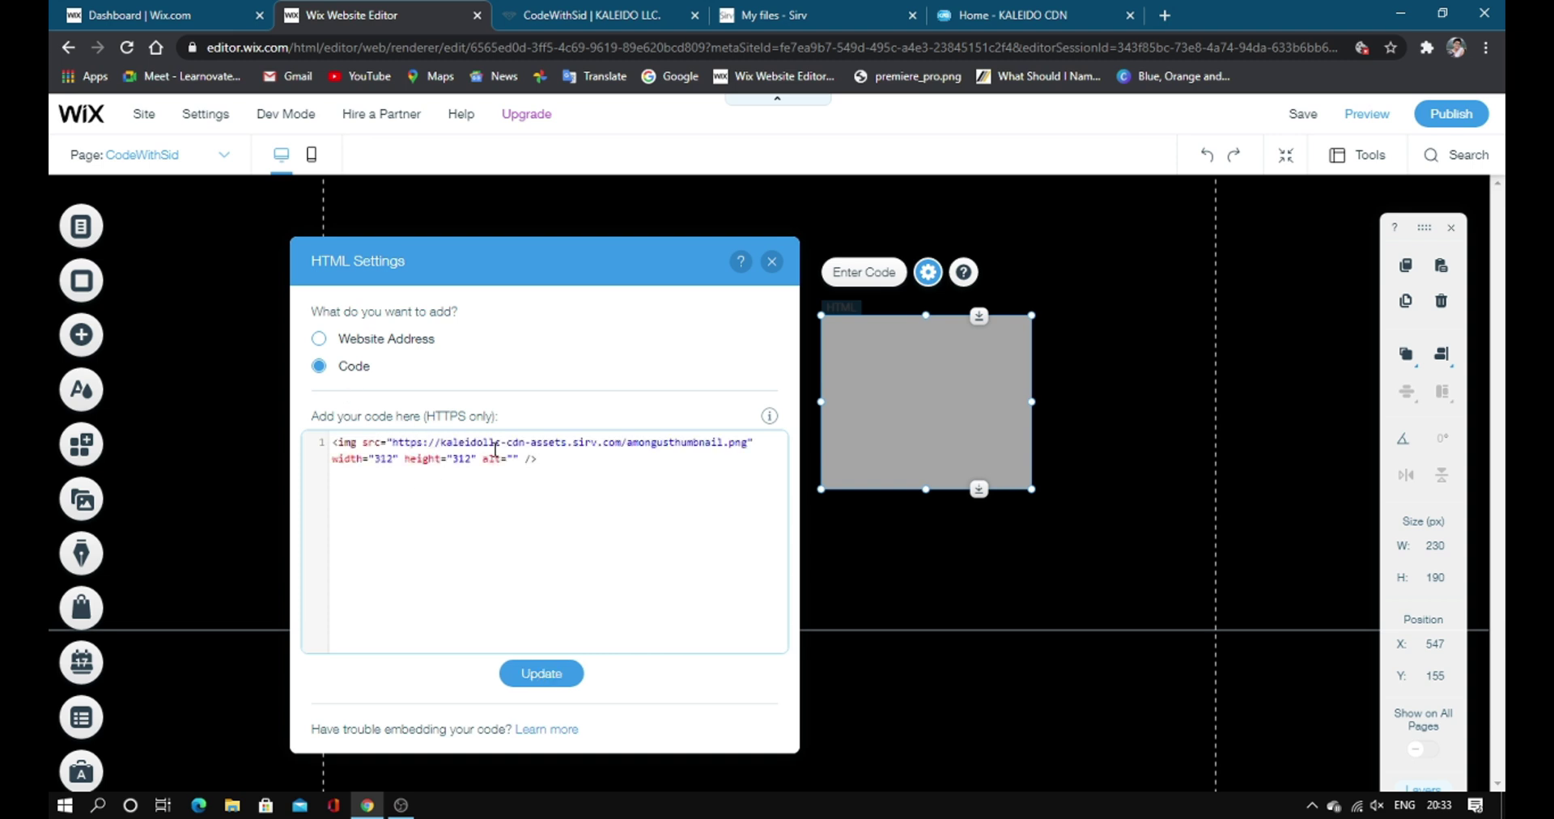
pyautogui.click(523, 683)
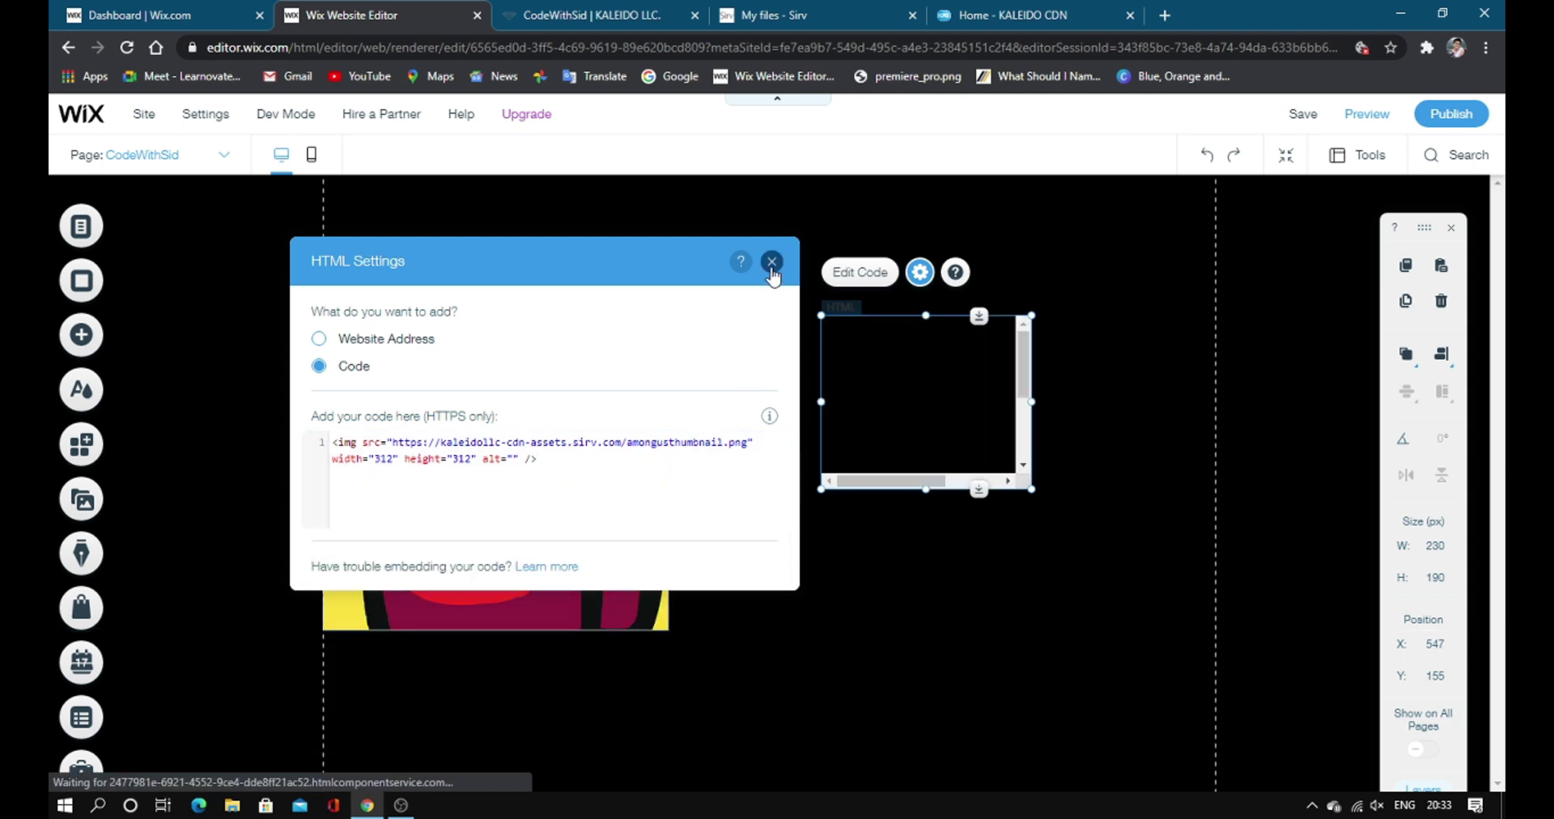
pyautogui.click(771, 260)
# - Enlarge the HTML widget to about 364 × 387 px and move it to X 431, Y 122, level with the image's top edge
pyautogui.moveTo(1032, 491); pyautogui.dragTo(1154, 668)
pyautogui.moveTo(897, 456); pyautogui.dragTo(792, 423)
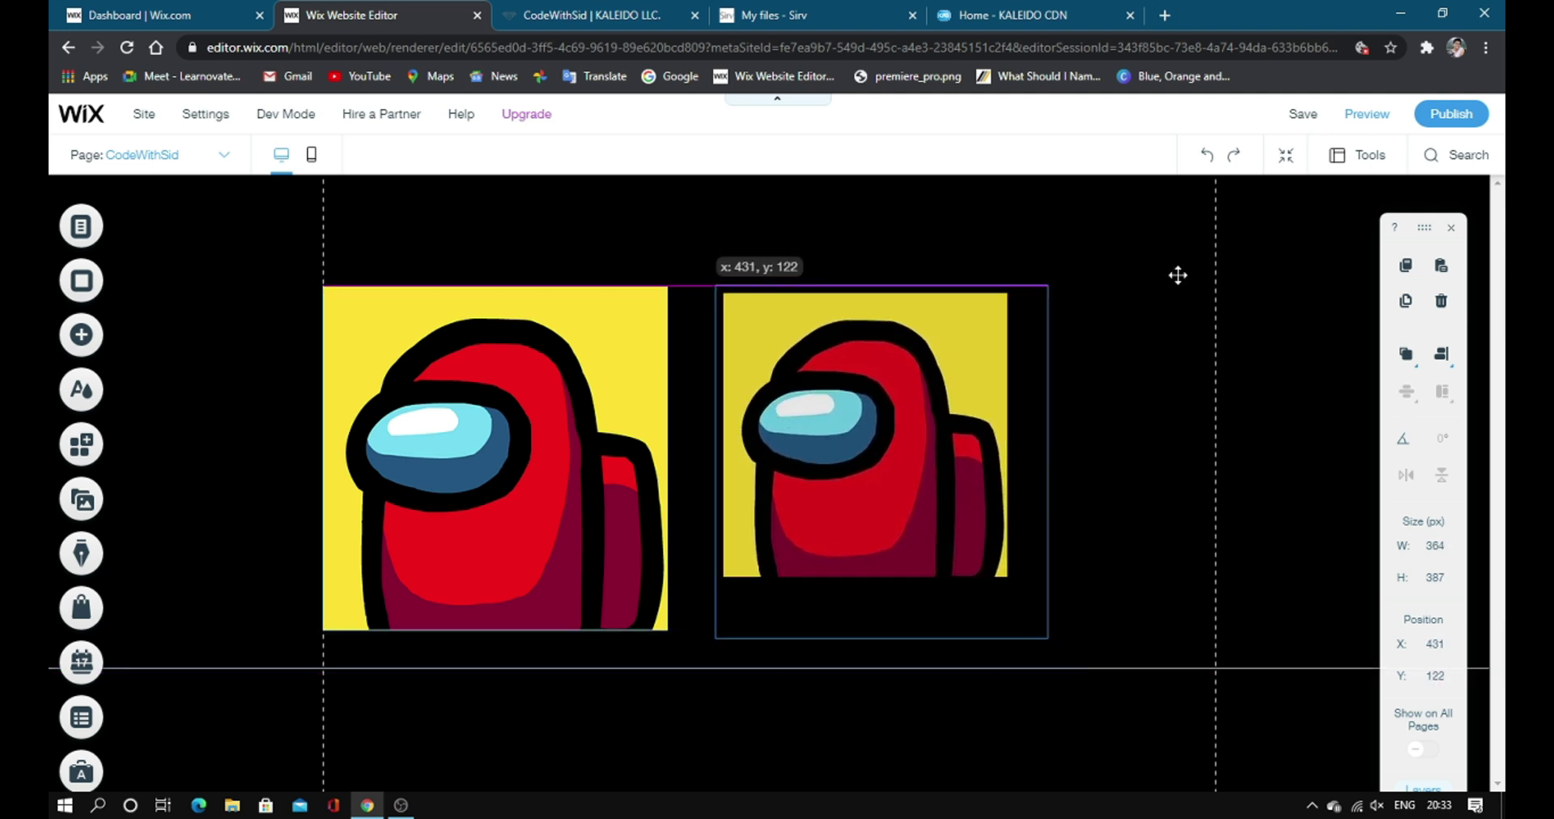
# - Save and publish the page with the embedded widget, and refresh the live CodeWithSid page
pyautogui.click(1315, 119)
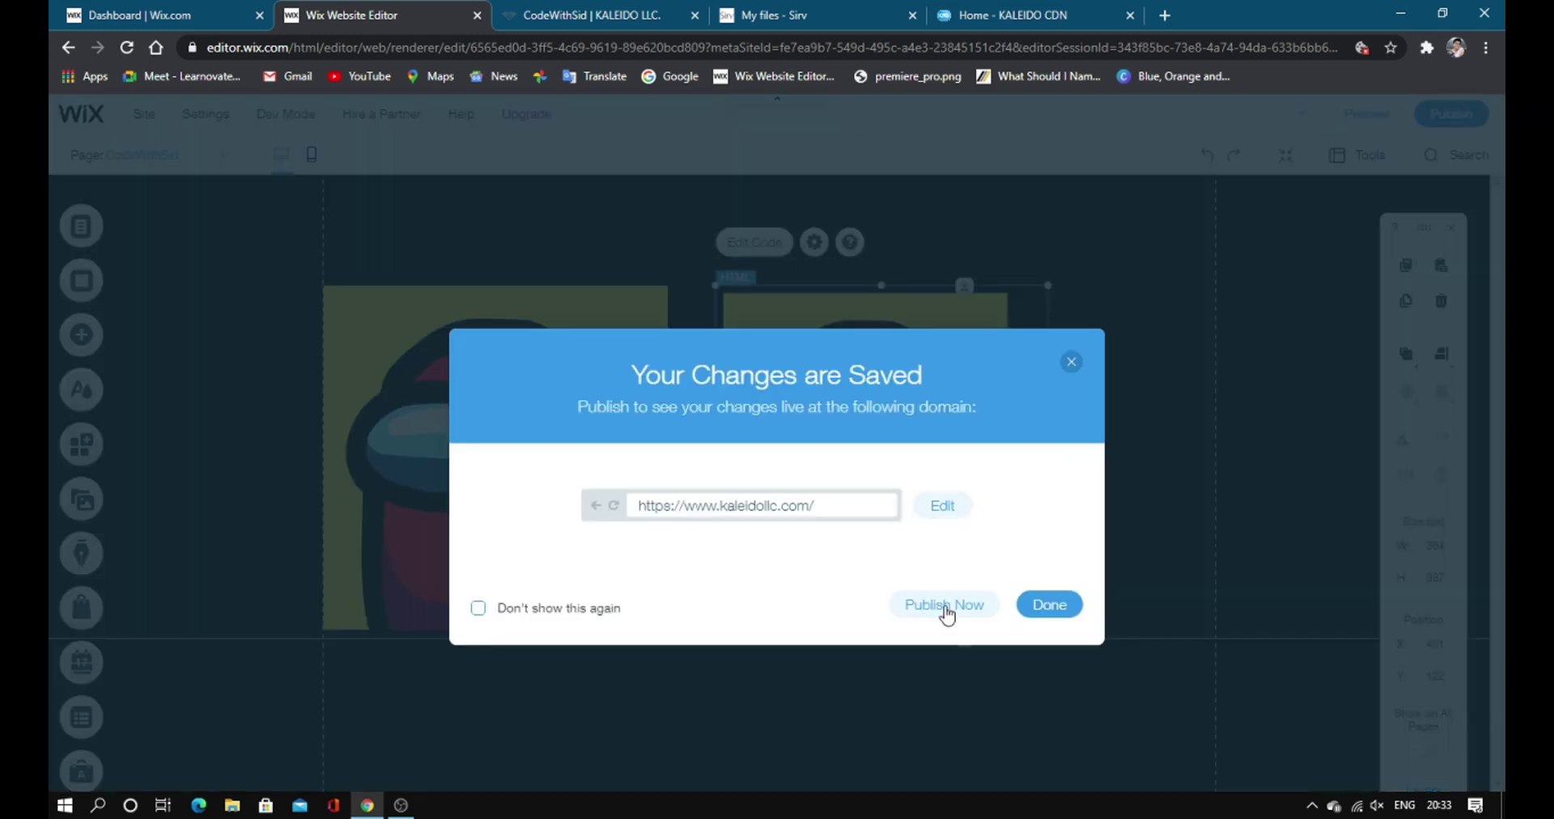
pyautogui.click(943, 609)
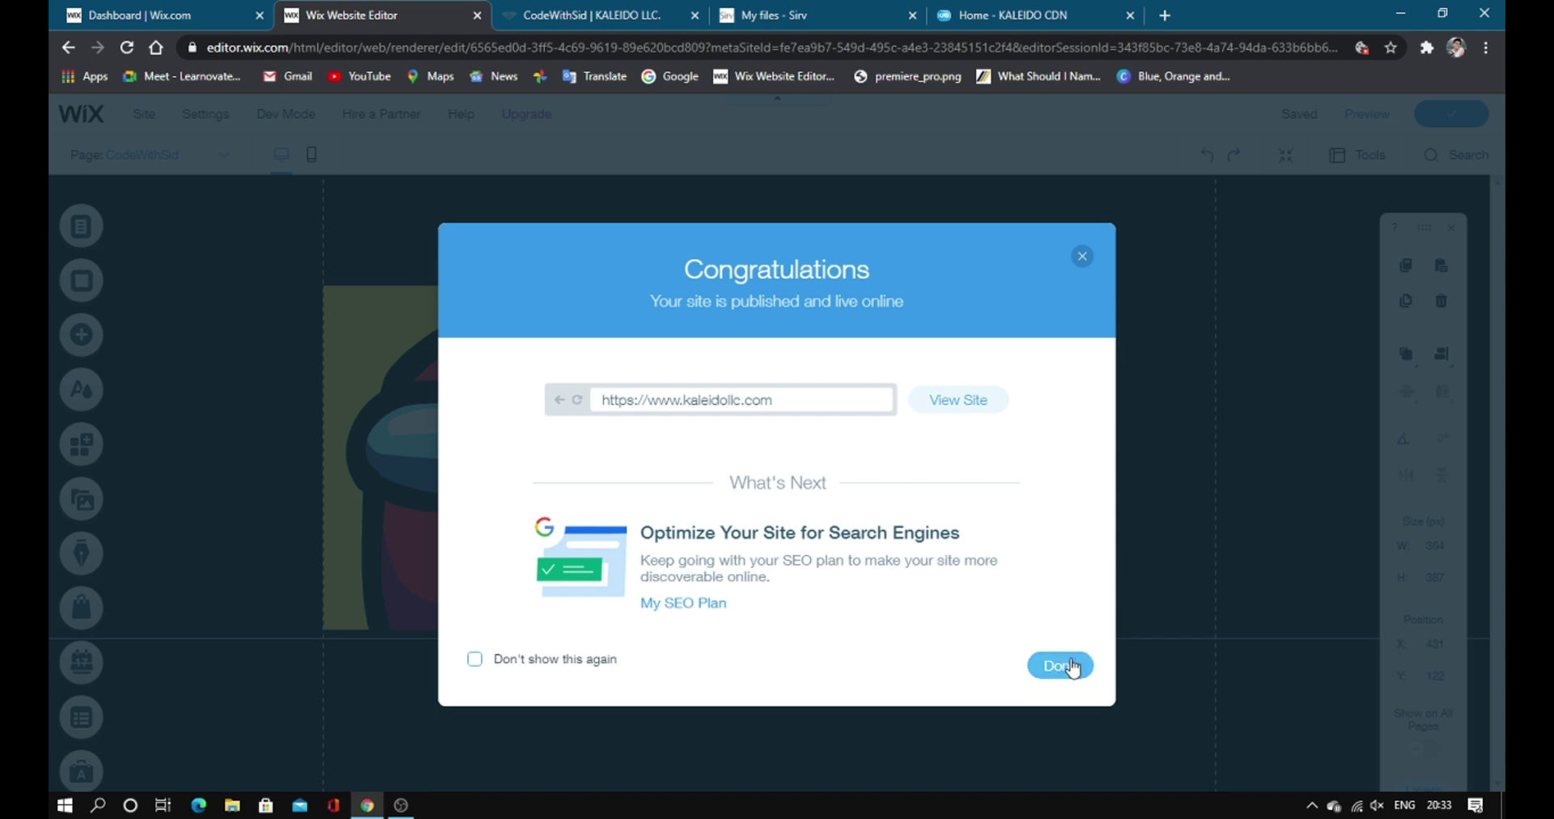
pyautogui.click(1072, 662)
pyautogui.click(562, 12)
pyautogui.click(126, 46)
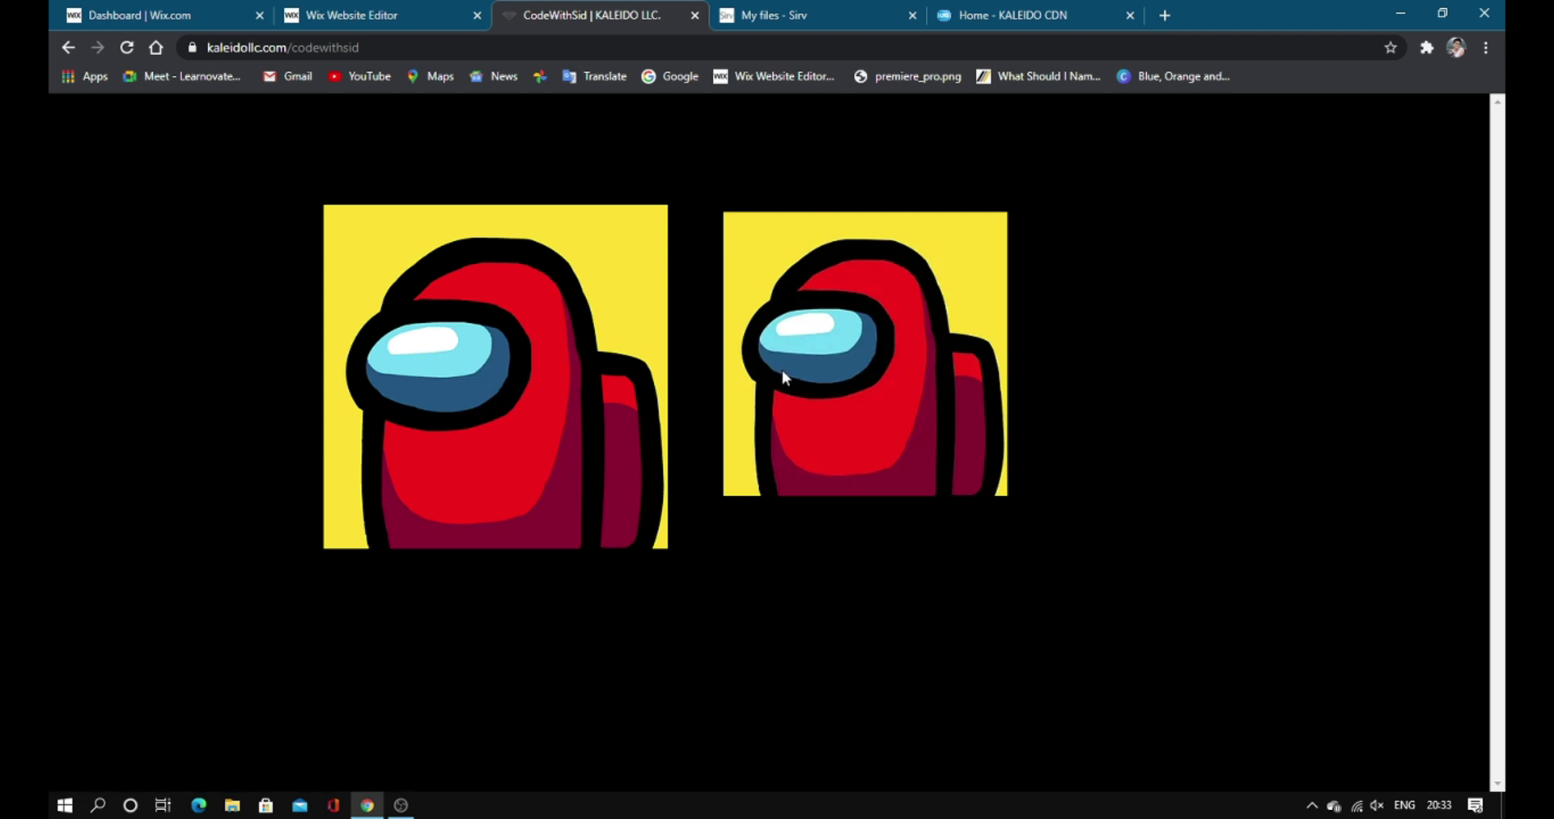
# - Open the larger, Wix-hosted image from the live page in its own tab and examine its full address
pyautogui.rightClick(792, 314)
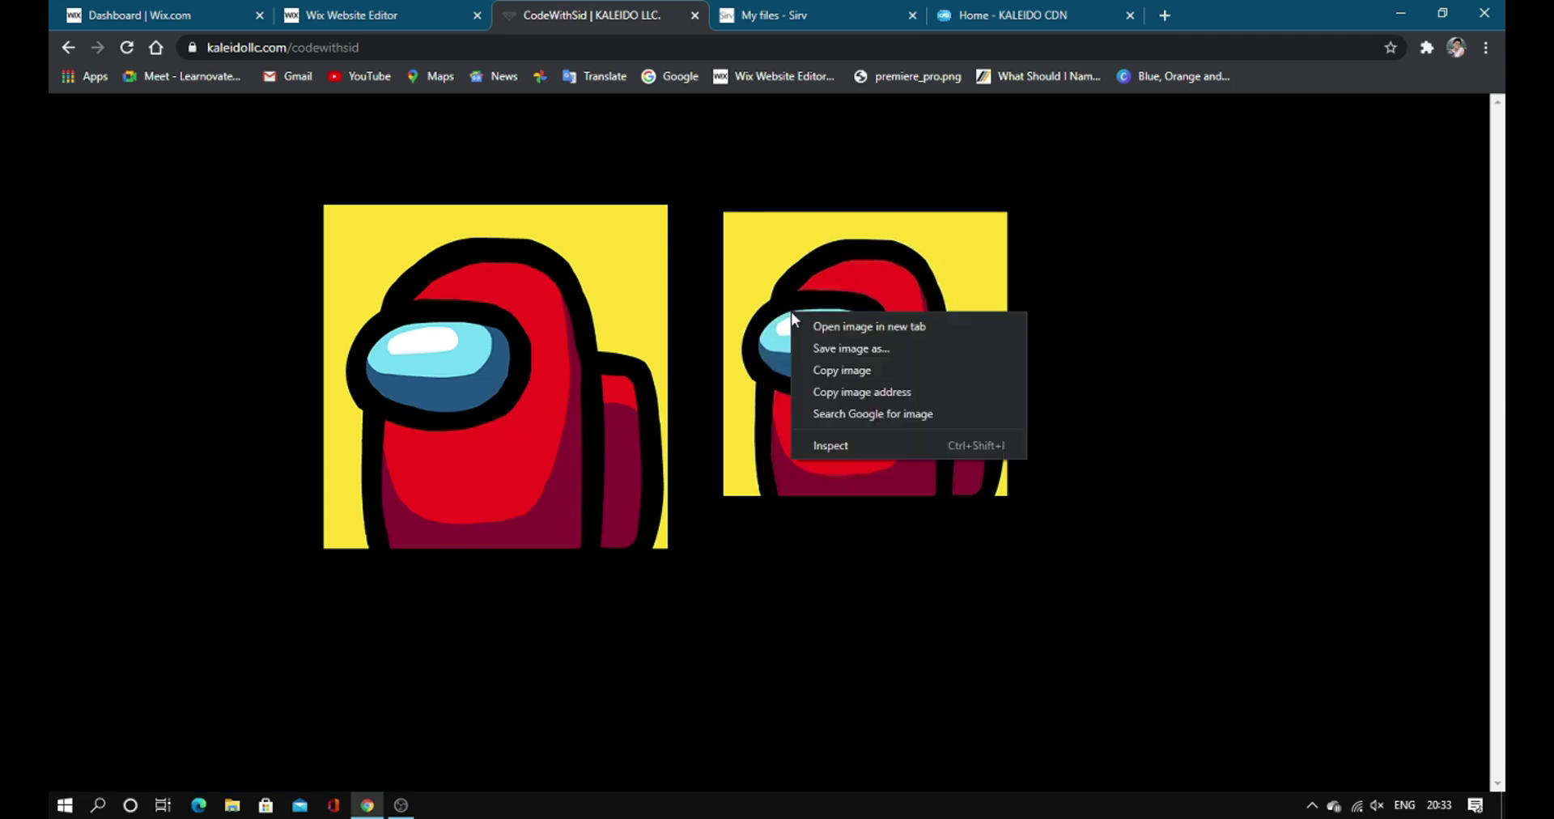
pyautogui.rightClick(589, 313)
pyautogui.click(615, 325)
pyautogui.click(781, 15)
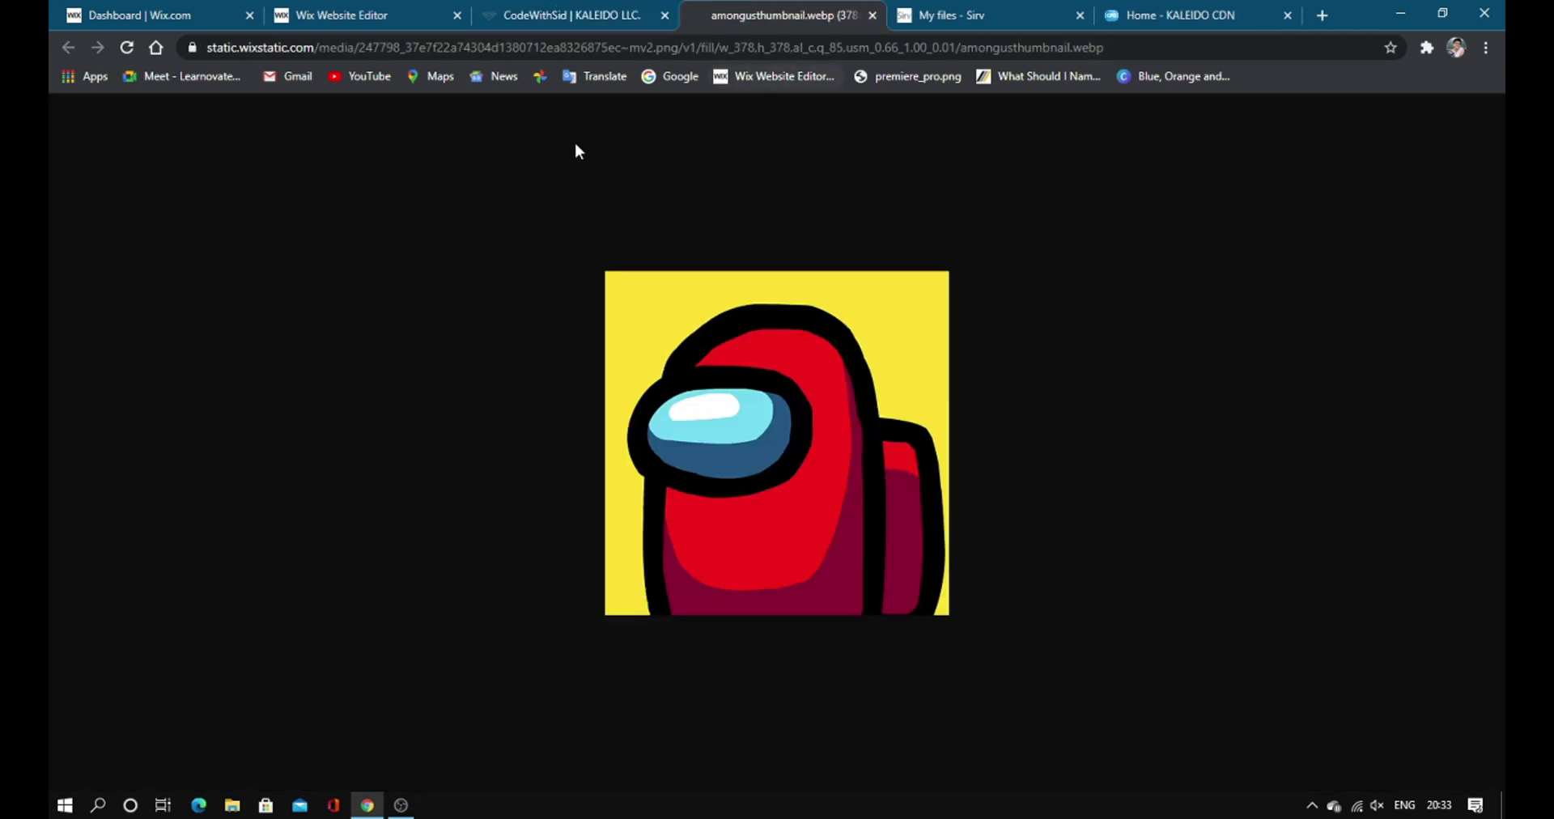
pyautogui.click(245, 46)
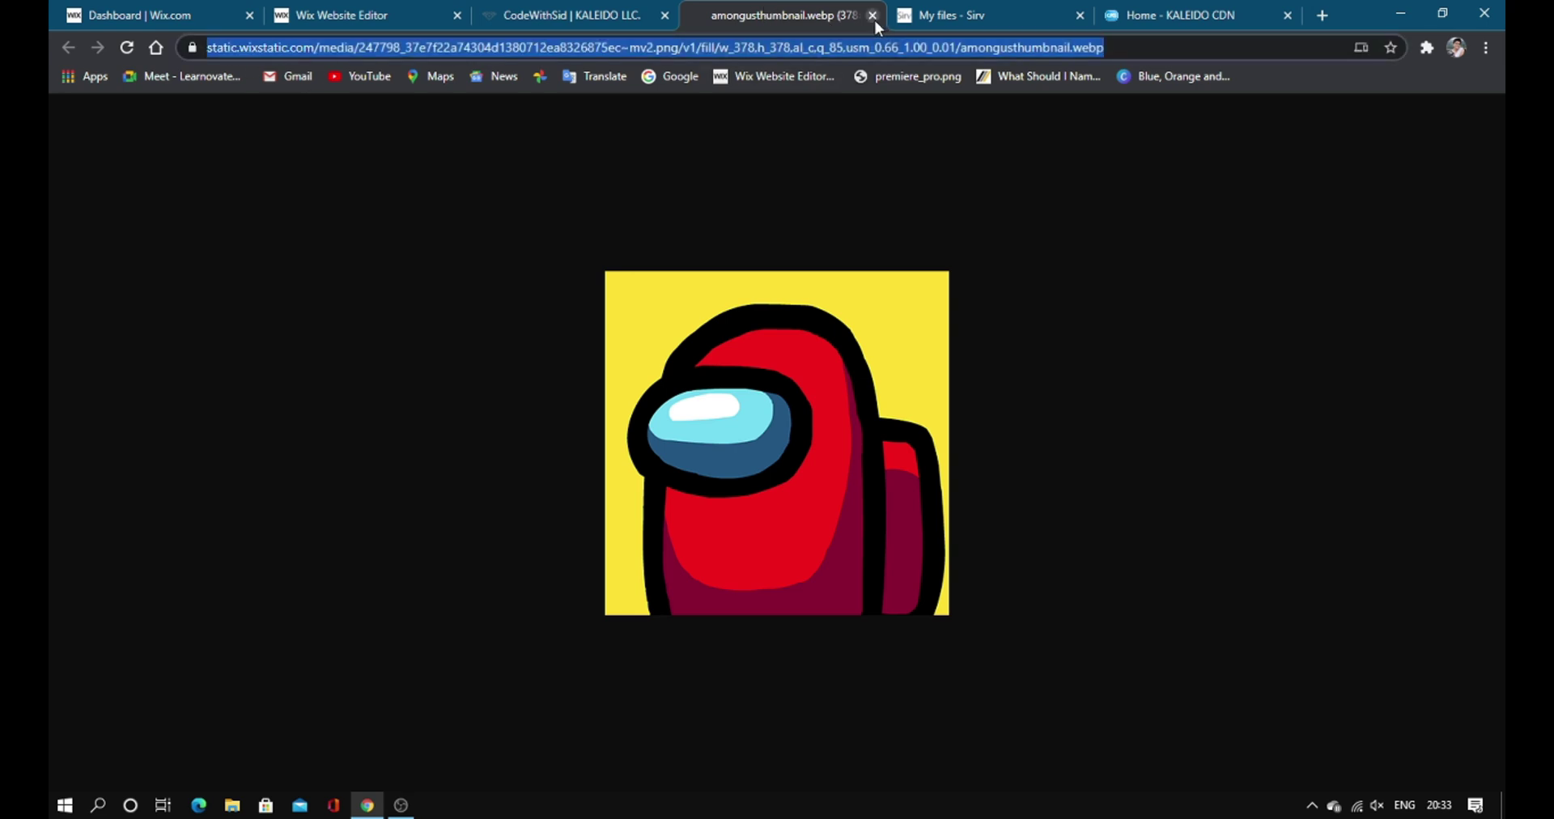
# - Open the smaller, Sirv-hosted image from the live page in its own tab, examine its address, and close that tab
pyautogui.click(872, 16)
pyautogui.rightClick(794, 308)
pyautogui.click(835, 319)
pyautogui.click(781, 14)
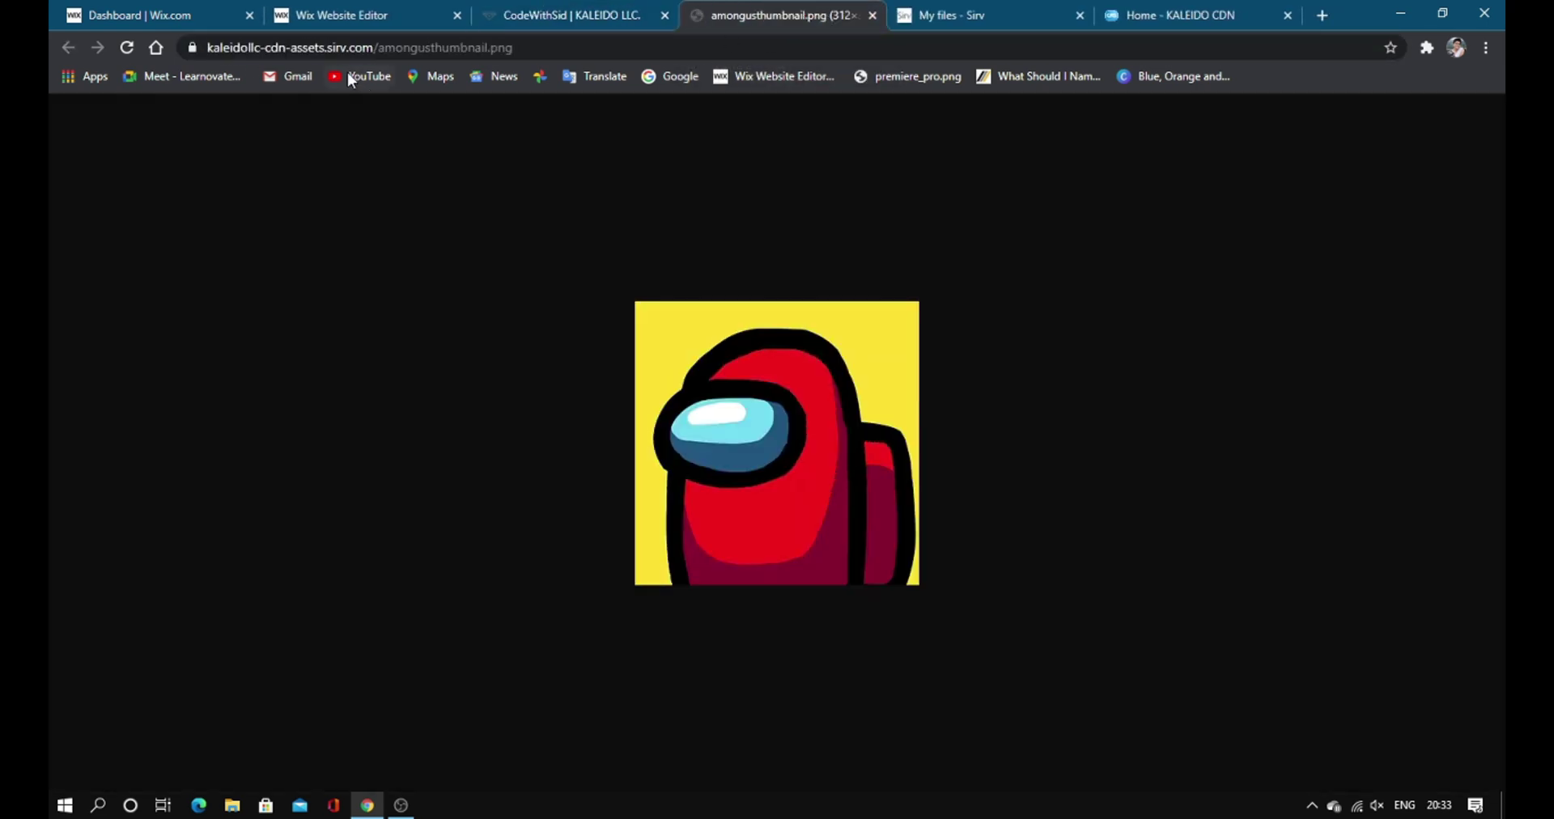
pyautogui.click(343, 47)
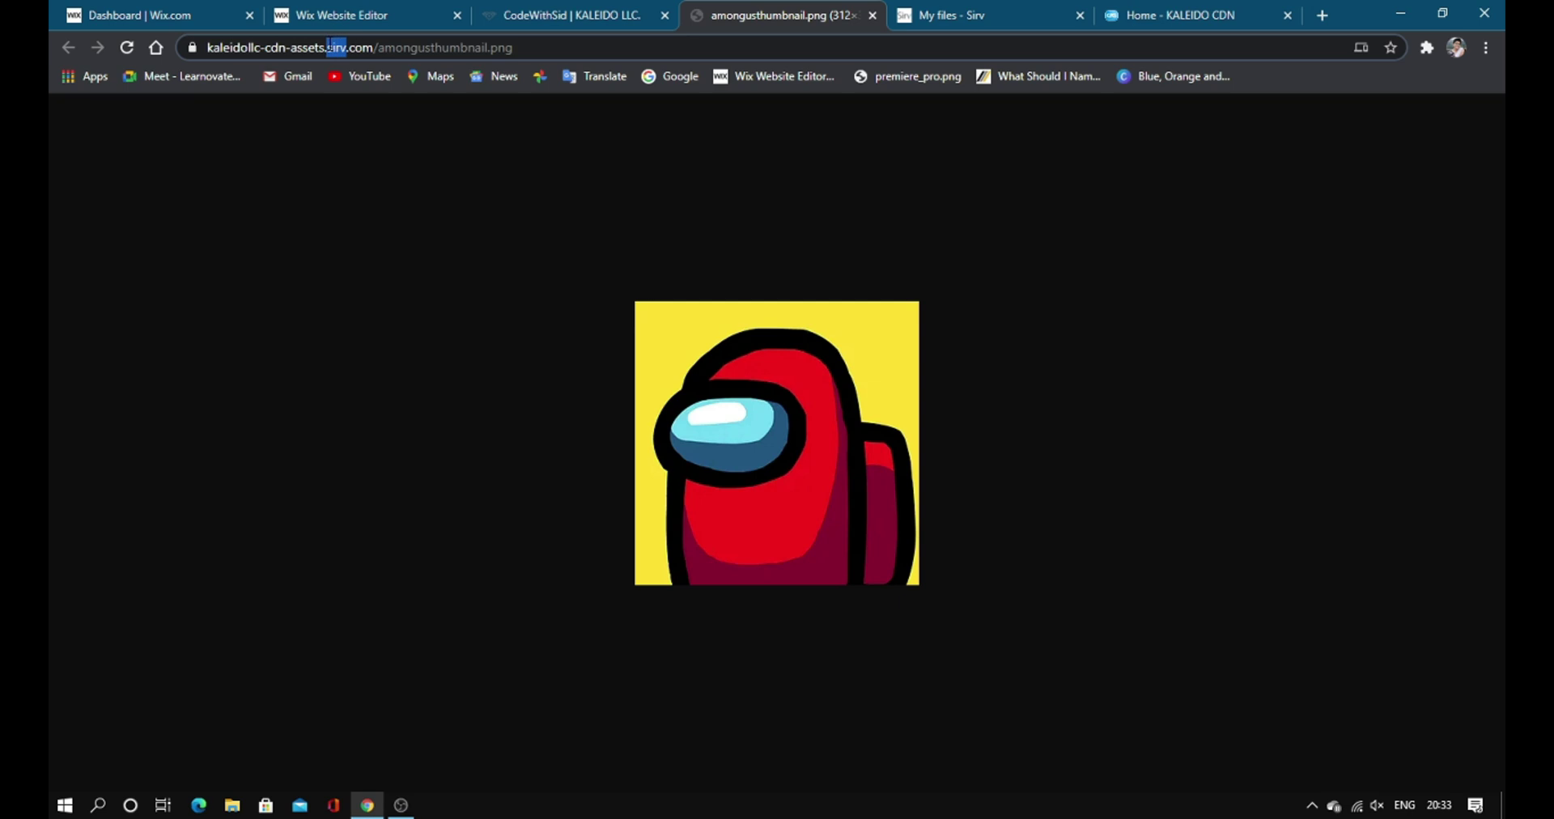
pyautogui.click(511, 16)
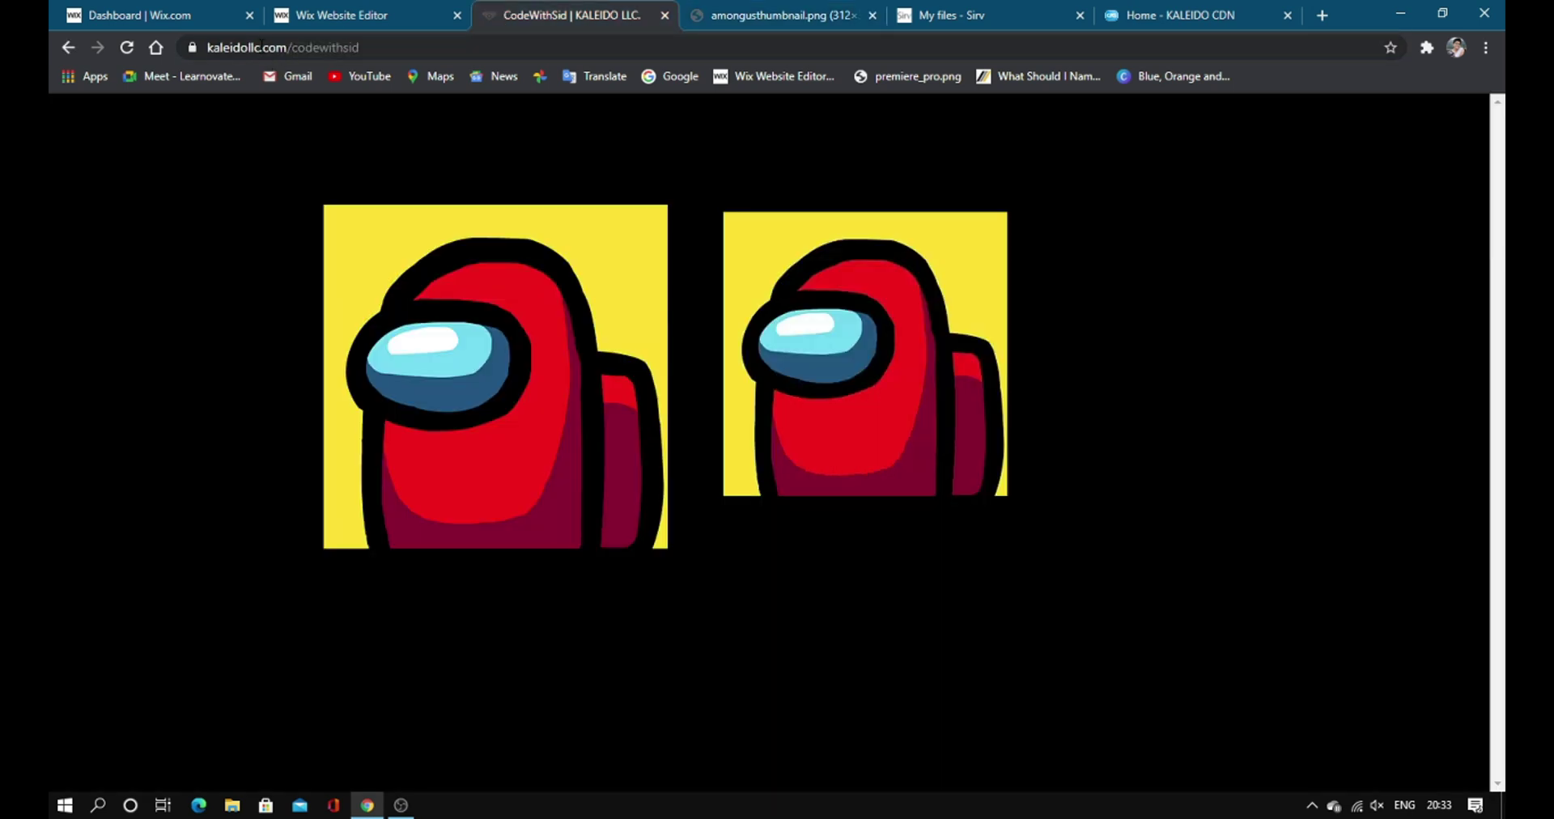
pyautogui.click(731, 27)
pyautogui.moveTo(368, 48); pyautogui.dragTo(249, 49)
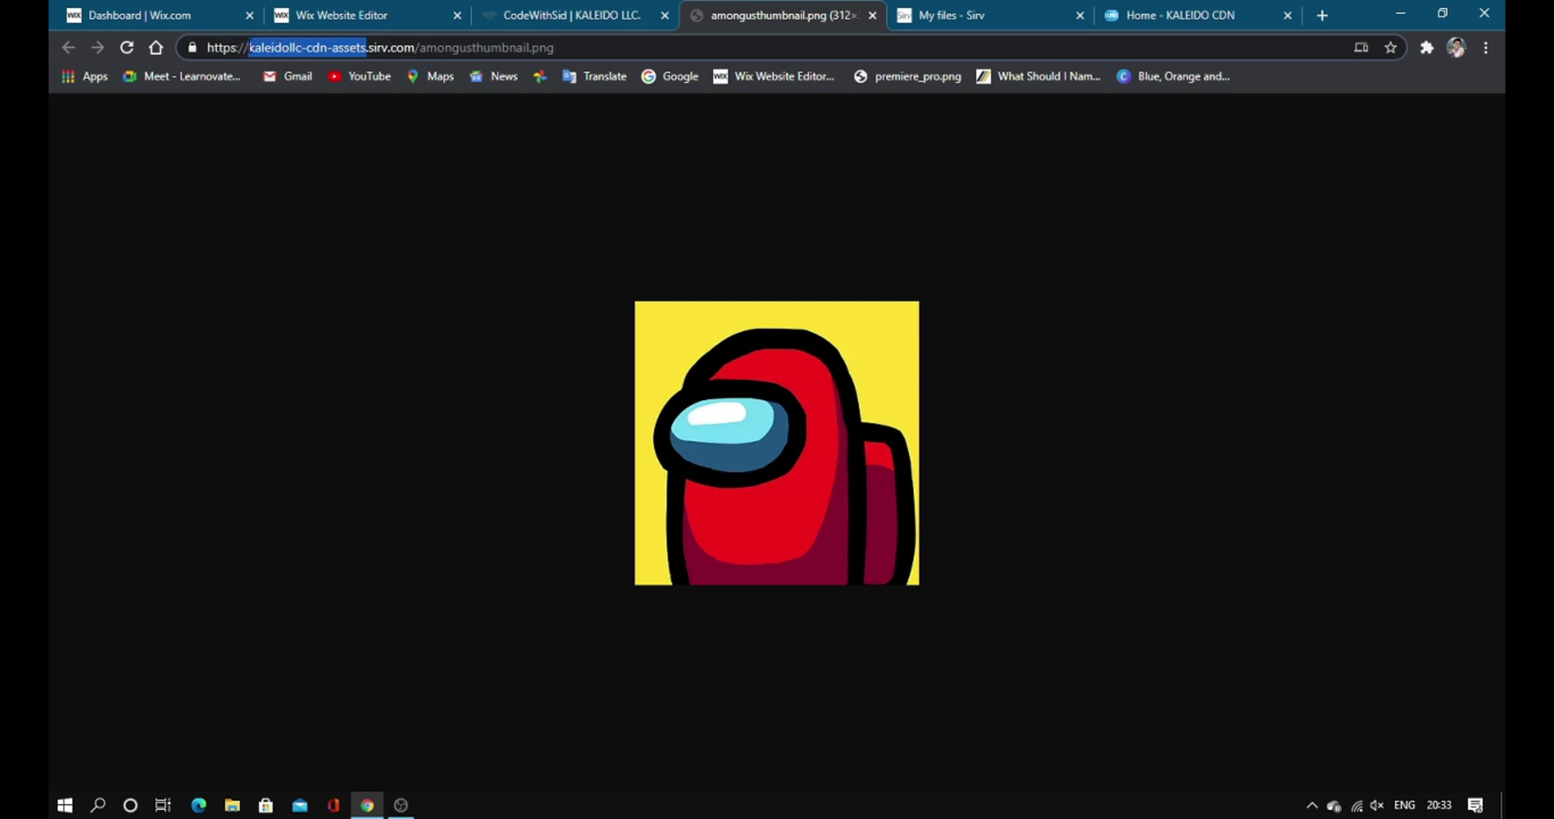
pyautogui.click(444, 48)
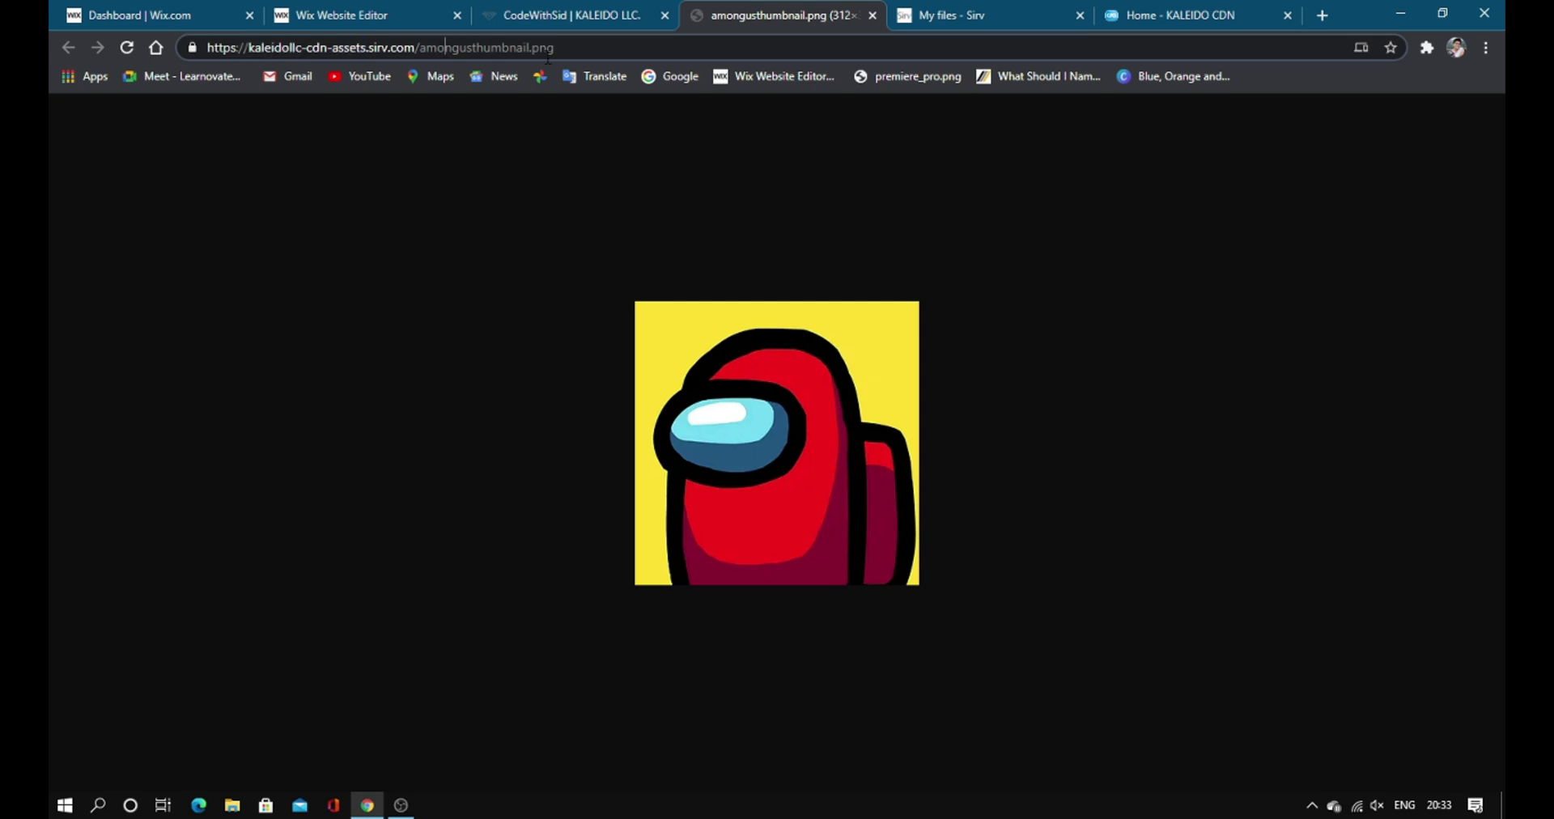
pyautogui.click(872, 14)
pyautogui.click(564, 141)
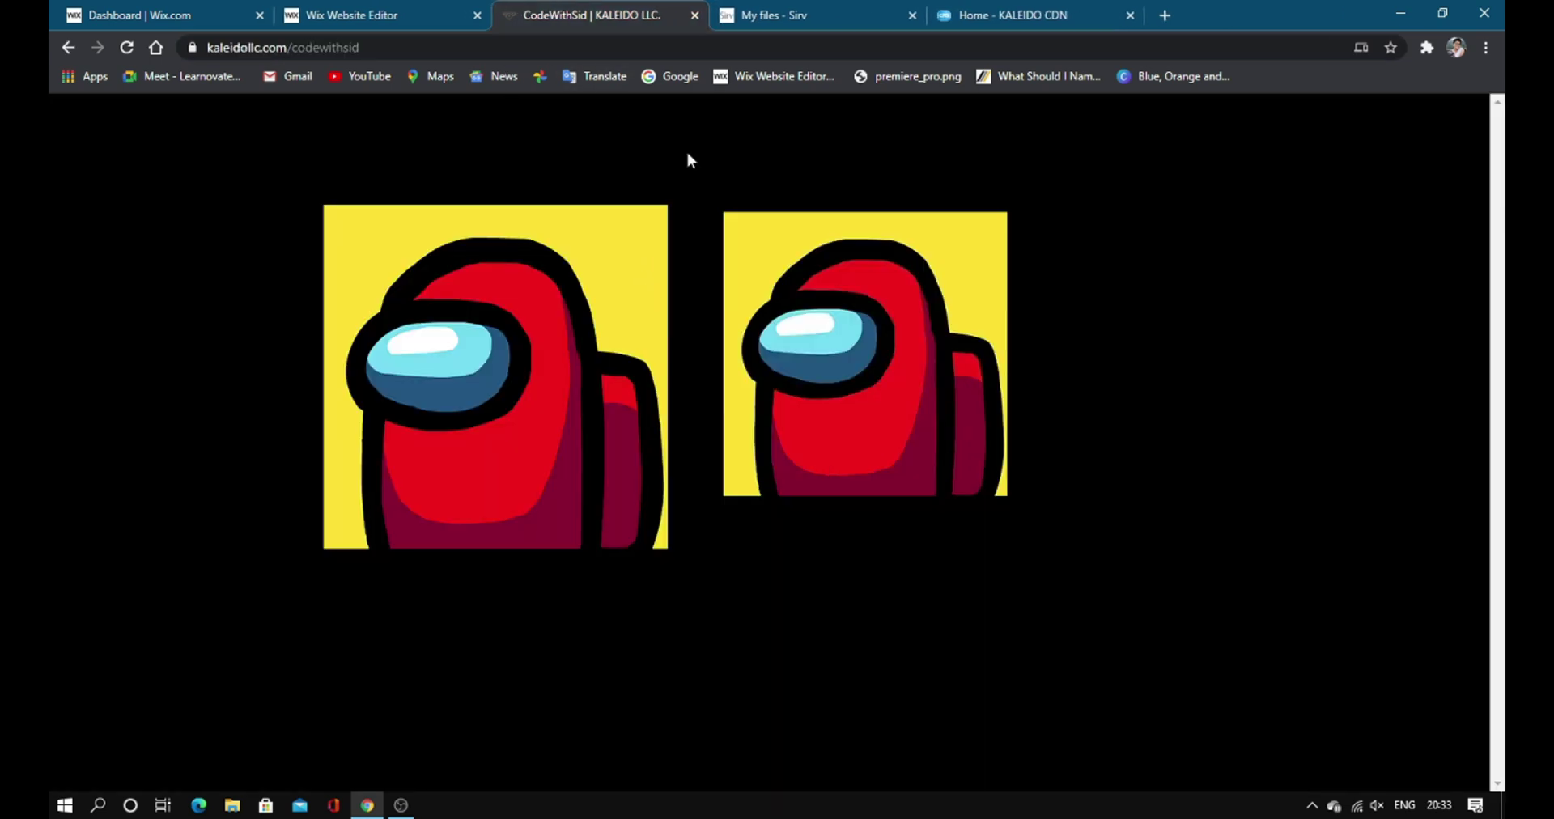
# - Upload amongusthumbnail.png to the CDN One album on the KALEIDO CDN site
pyautogui.click(1004, 16)
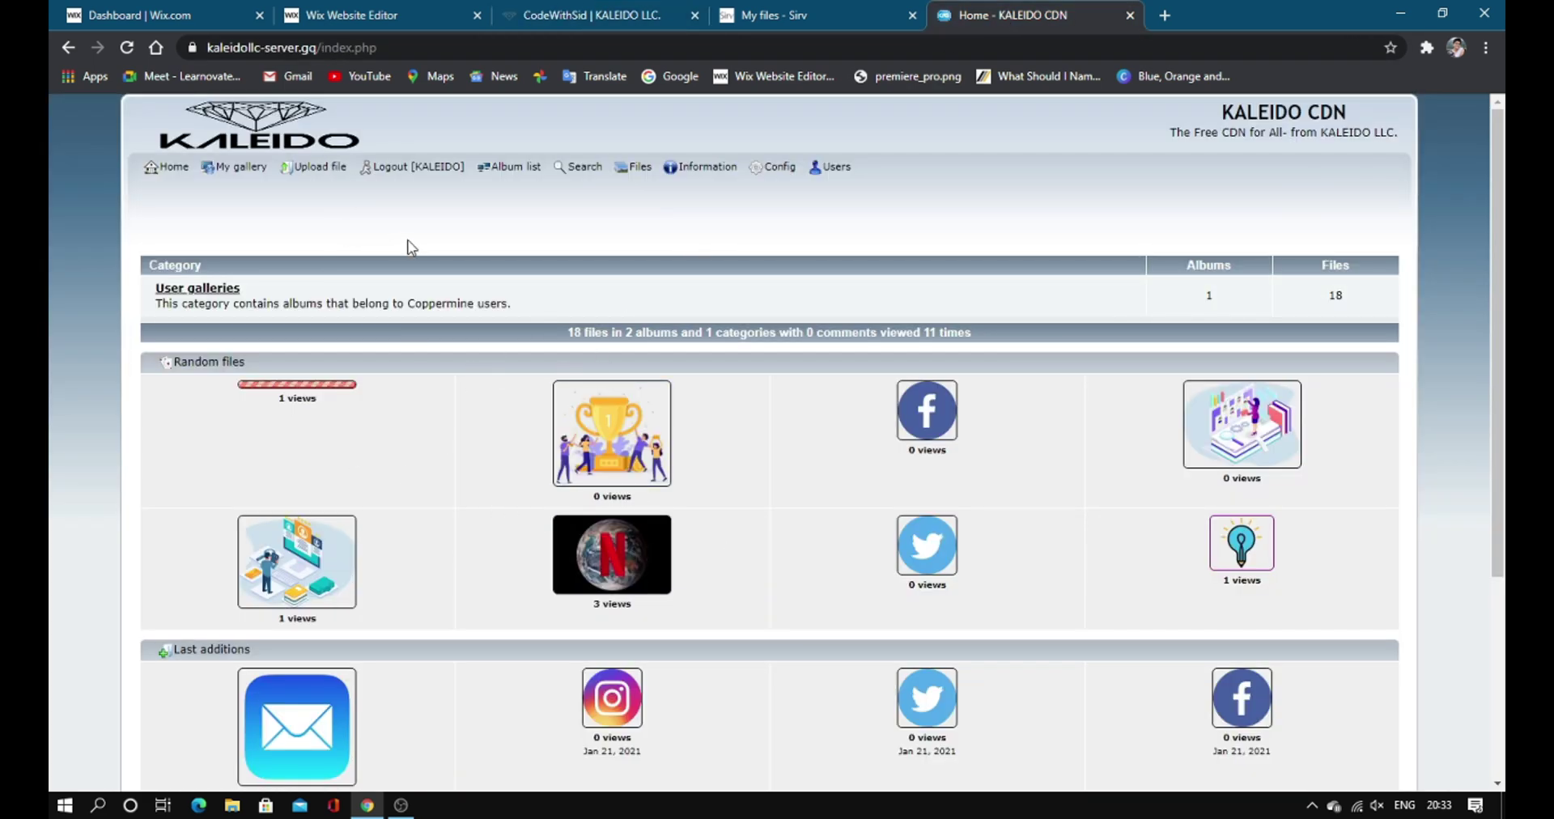
pyautogui.click(312, 173)
pyautogui.click(569, 409)
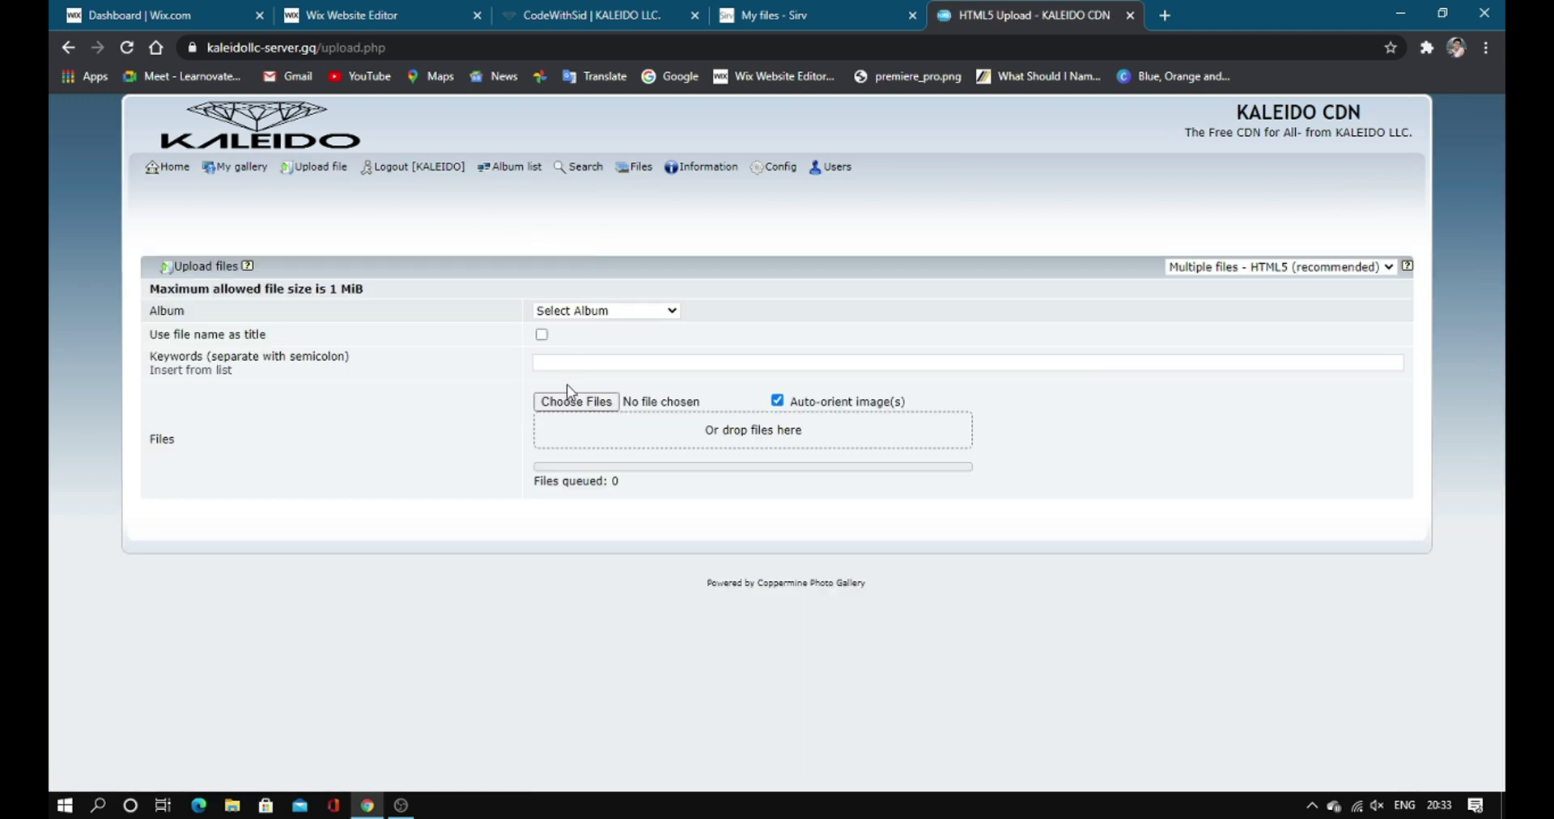
pyautogui.click(923, 149)
pyautogui.click(607, 311)
pyautogui.click(607, 374)
pyautogui.click(571, 401)
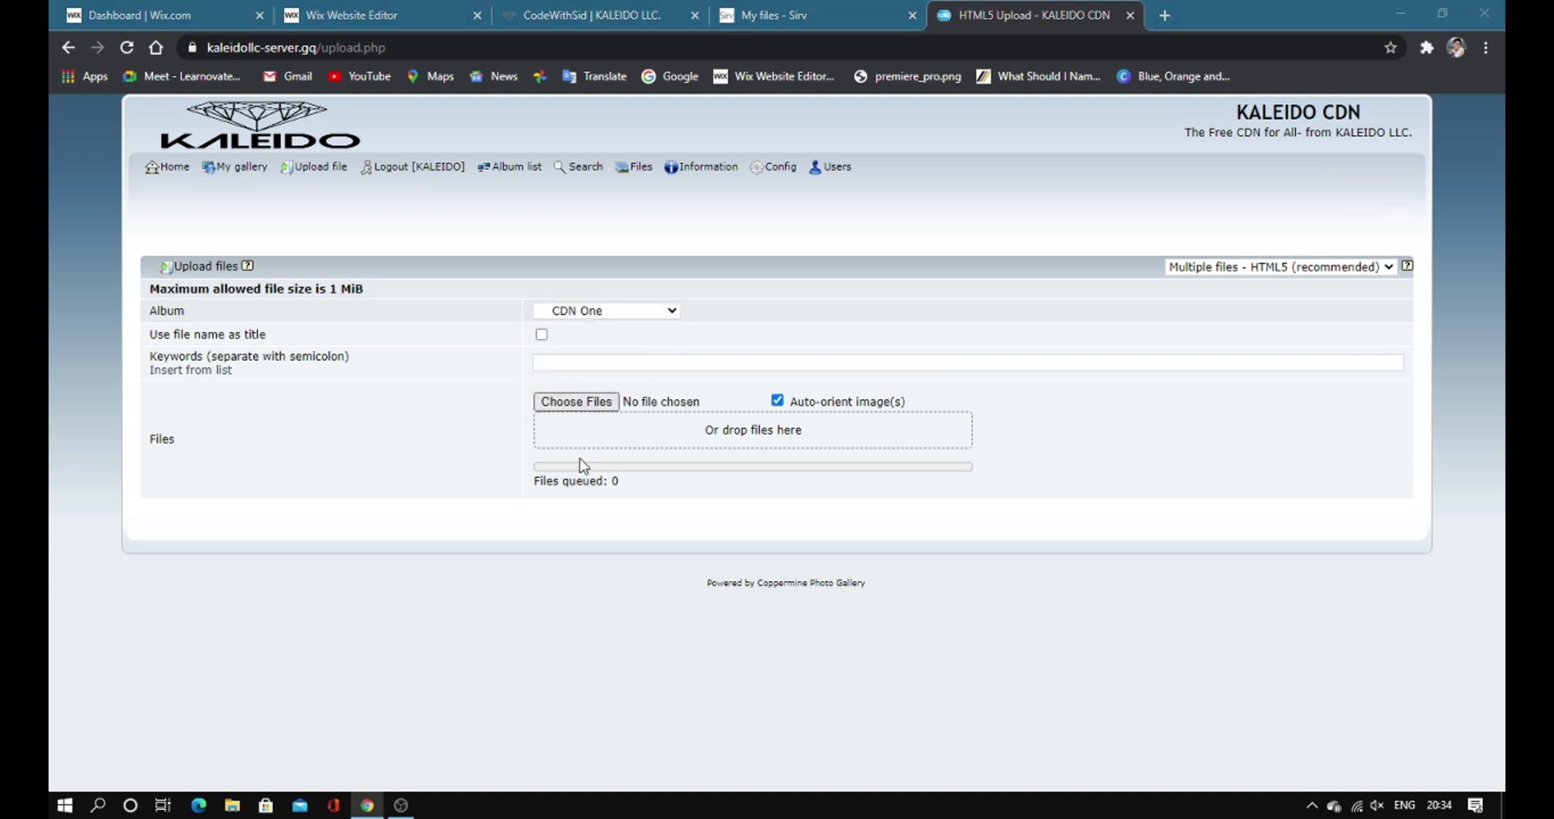
pyautogui.write('amon')
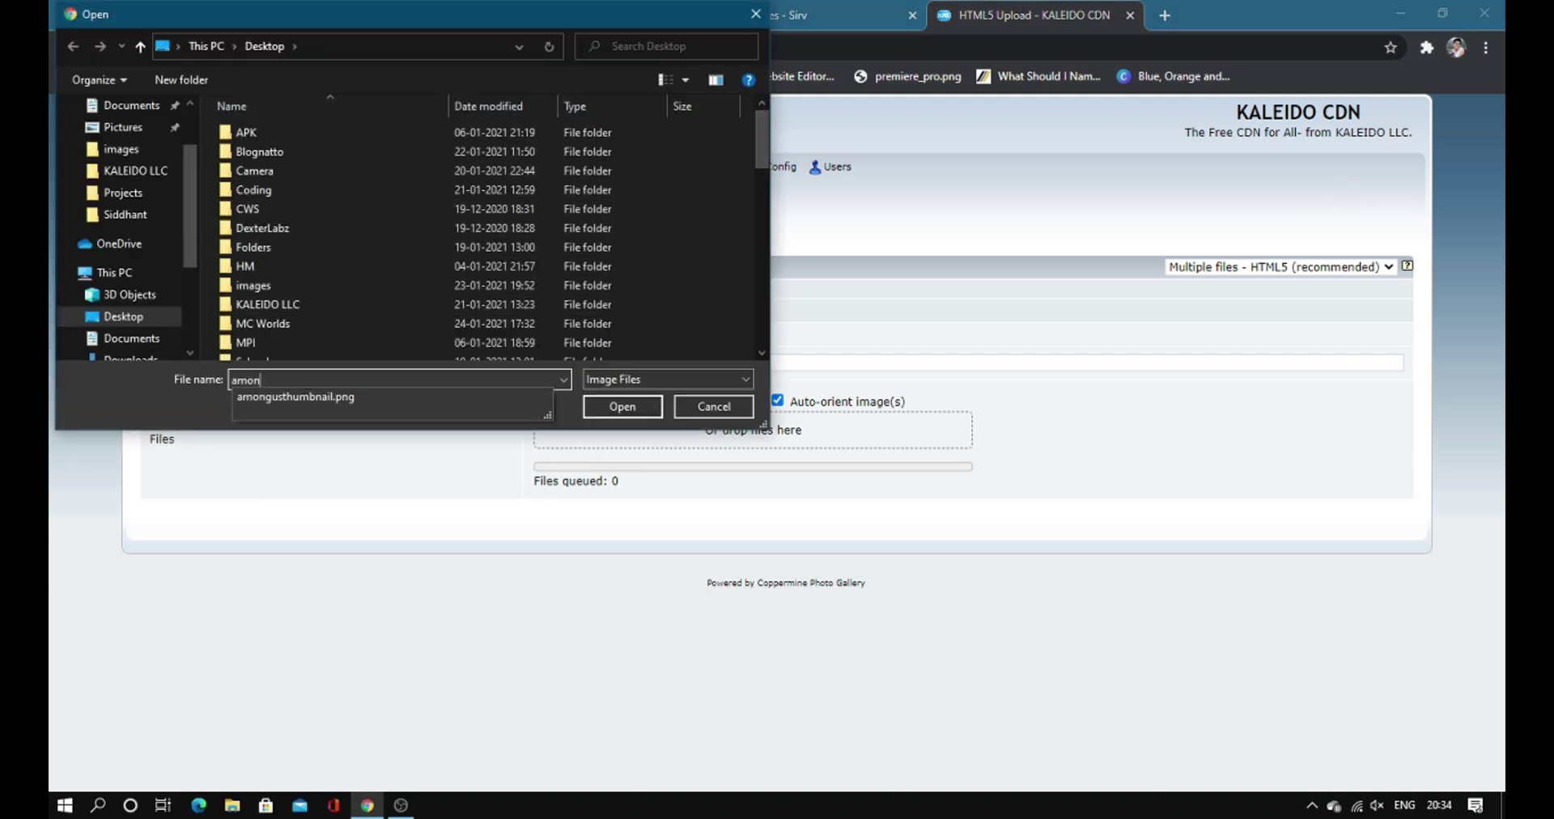
pyautogui.click(309, 395)
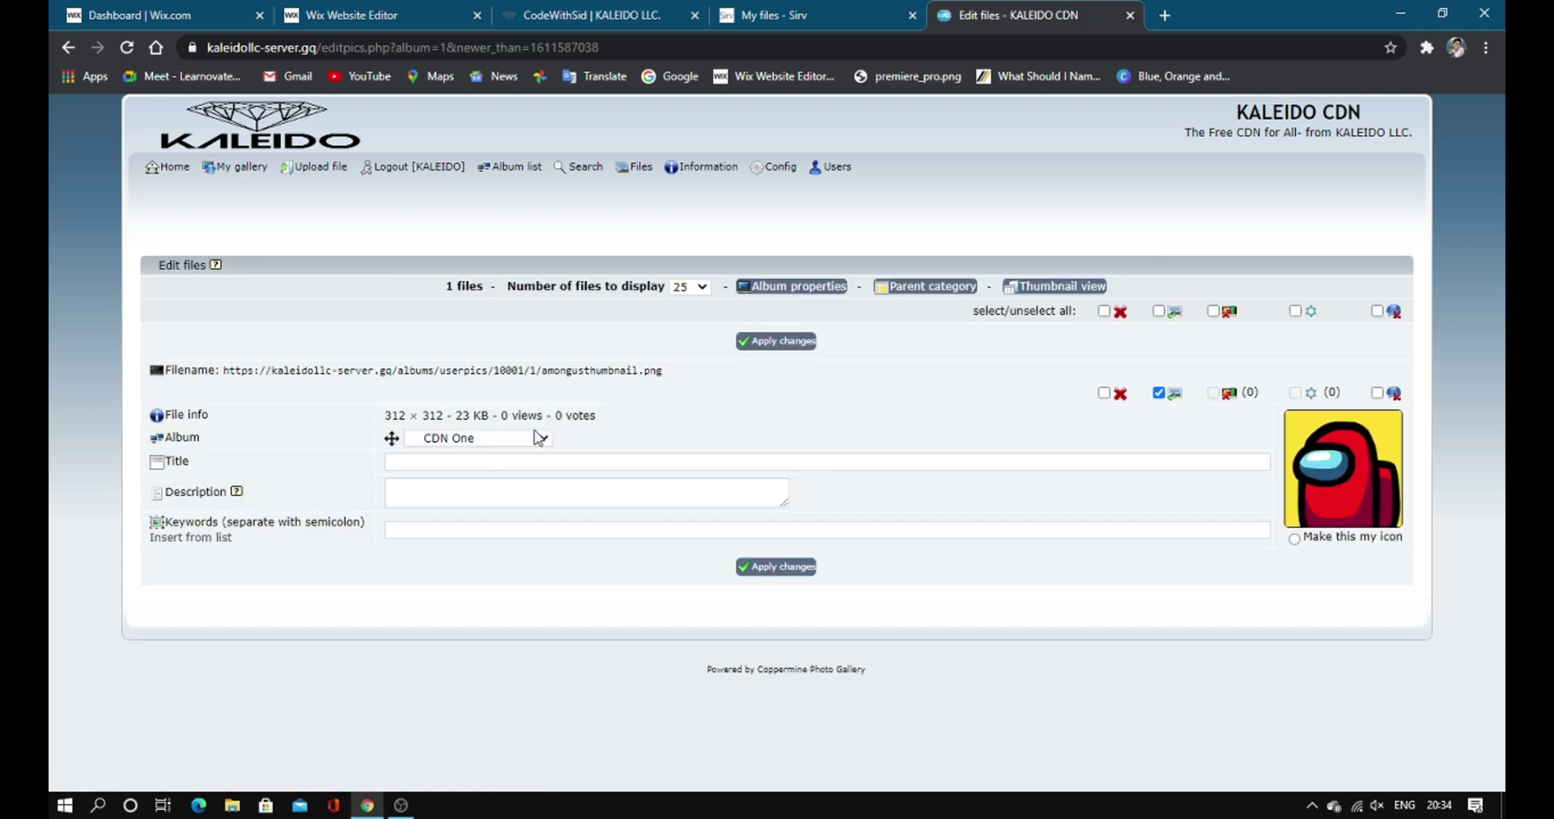
# - Open the uploaded amongusthumbnail.png at its listed file address, close the file editing page, and copy the image's address
pyautogui.moveTo(662, 369); pyautogui.dragTo(240, 383)
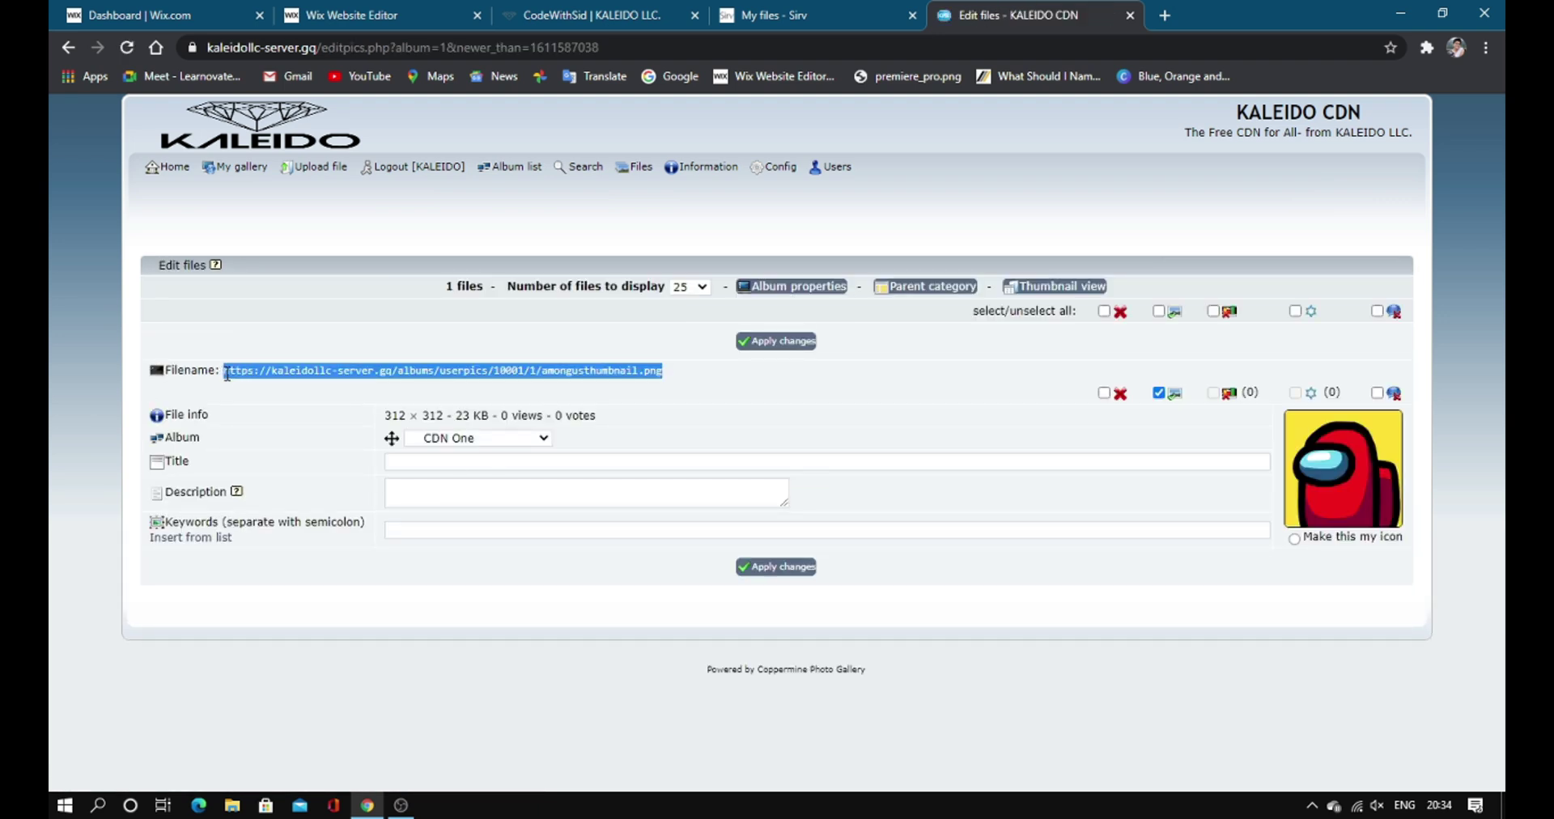
pyautogui.rightClick(260, 372)
pyautogui.click(303, 407)
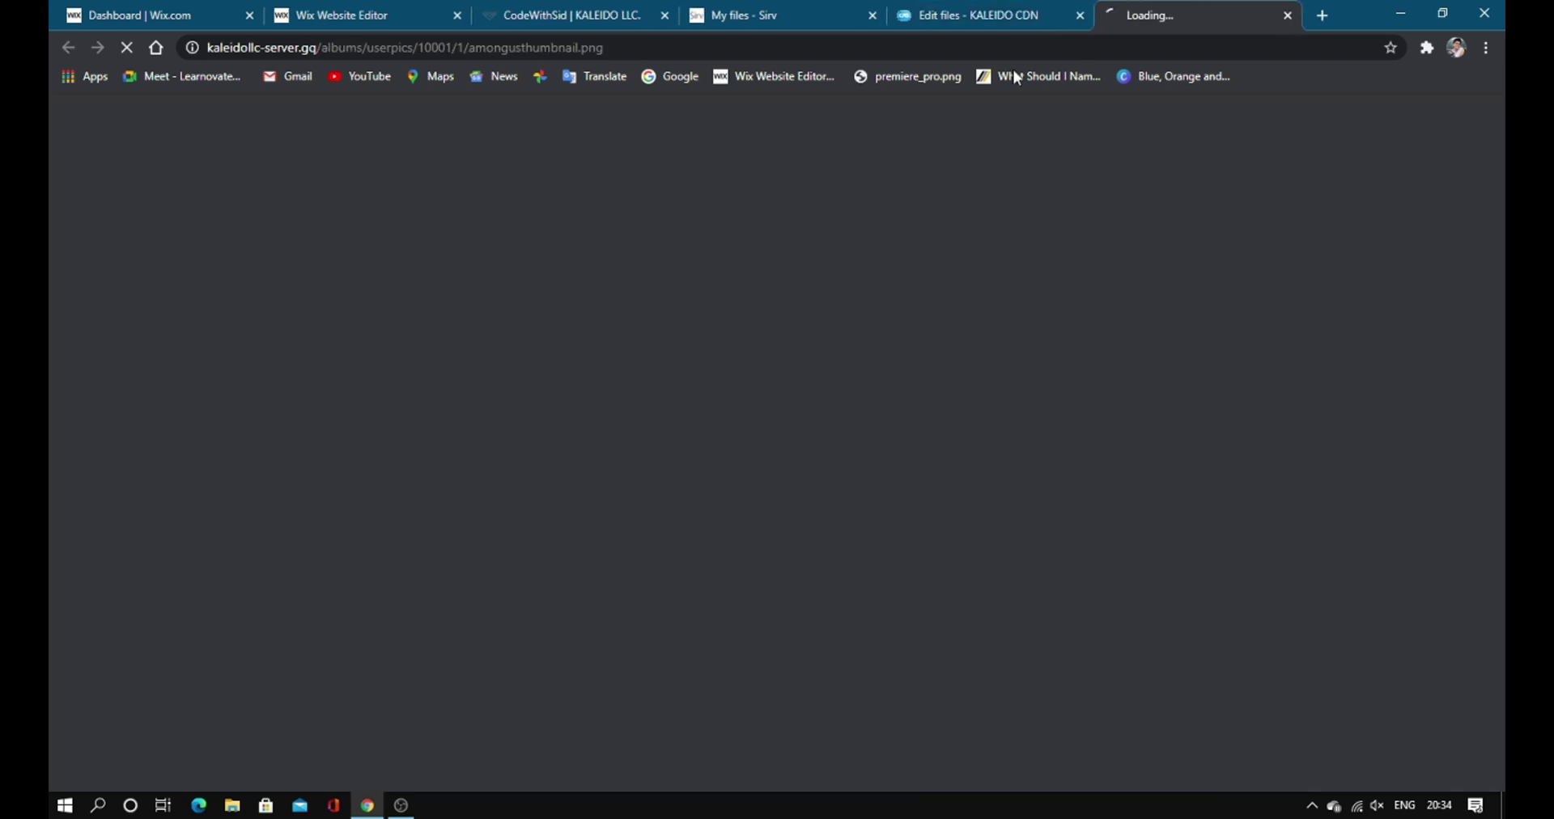
pyautogui.click(1080, 15)
pyautogui.click(368, 48)
pyautogui.rightClick(369, 49)
pyautogui.click(416, 178)
# - Return to the Wix Editor and move the Sirv image widget slightly left, closer to the Wix-hosted image
pyautogui.click(583, 13)
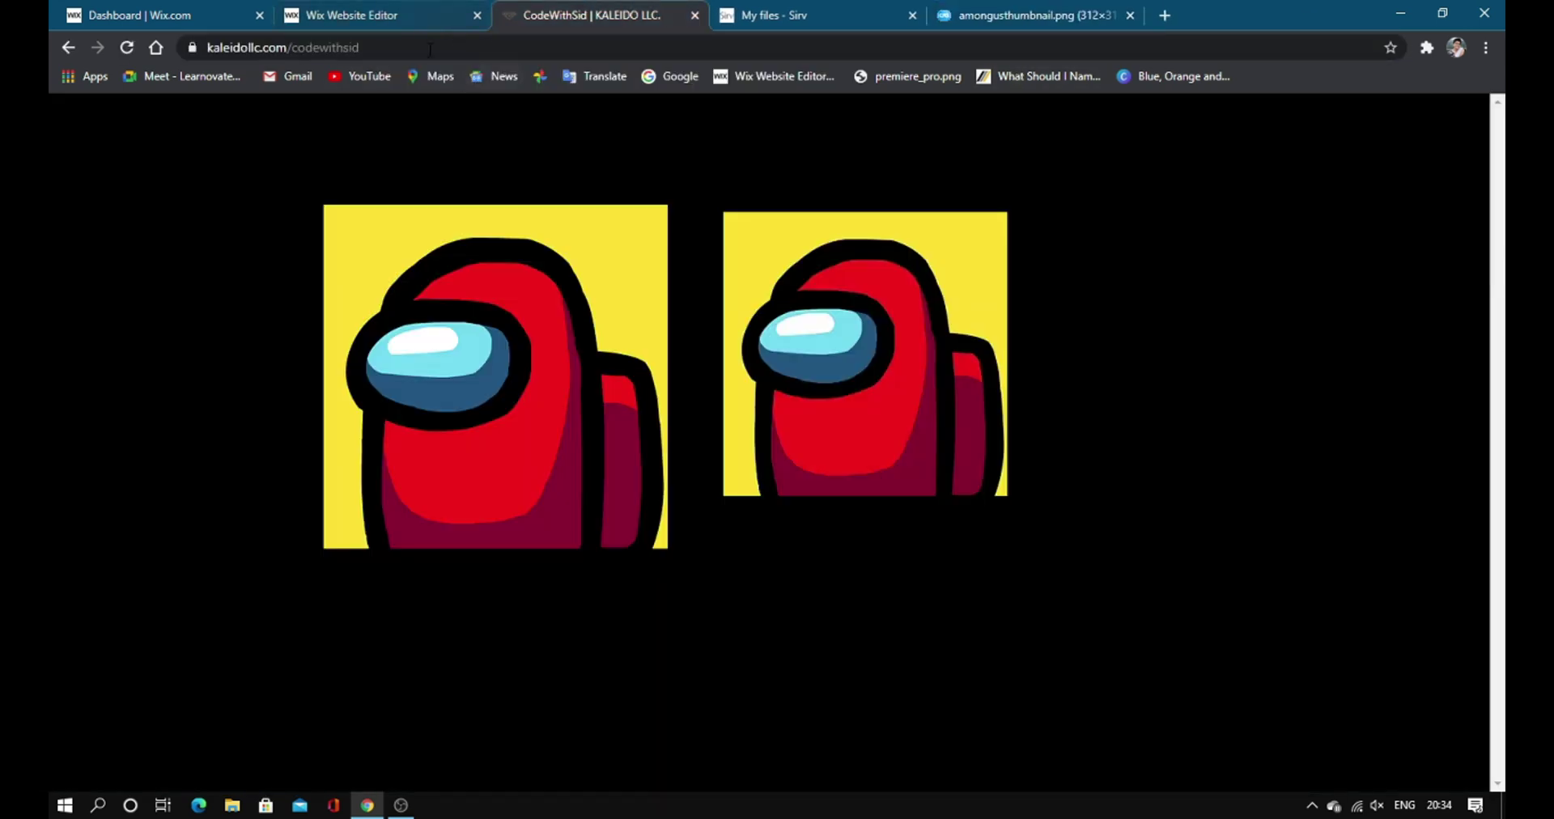
pyautogui.click(377, 15)
pyautogui.moveTo(824, 395); pyautogui.dragTo(787, 395)
pyautogui.click(589, 743)
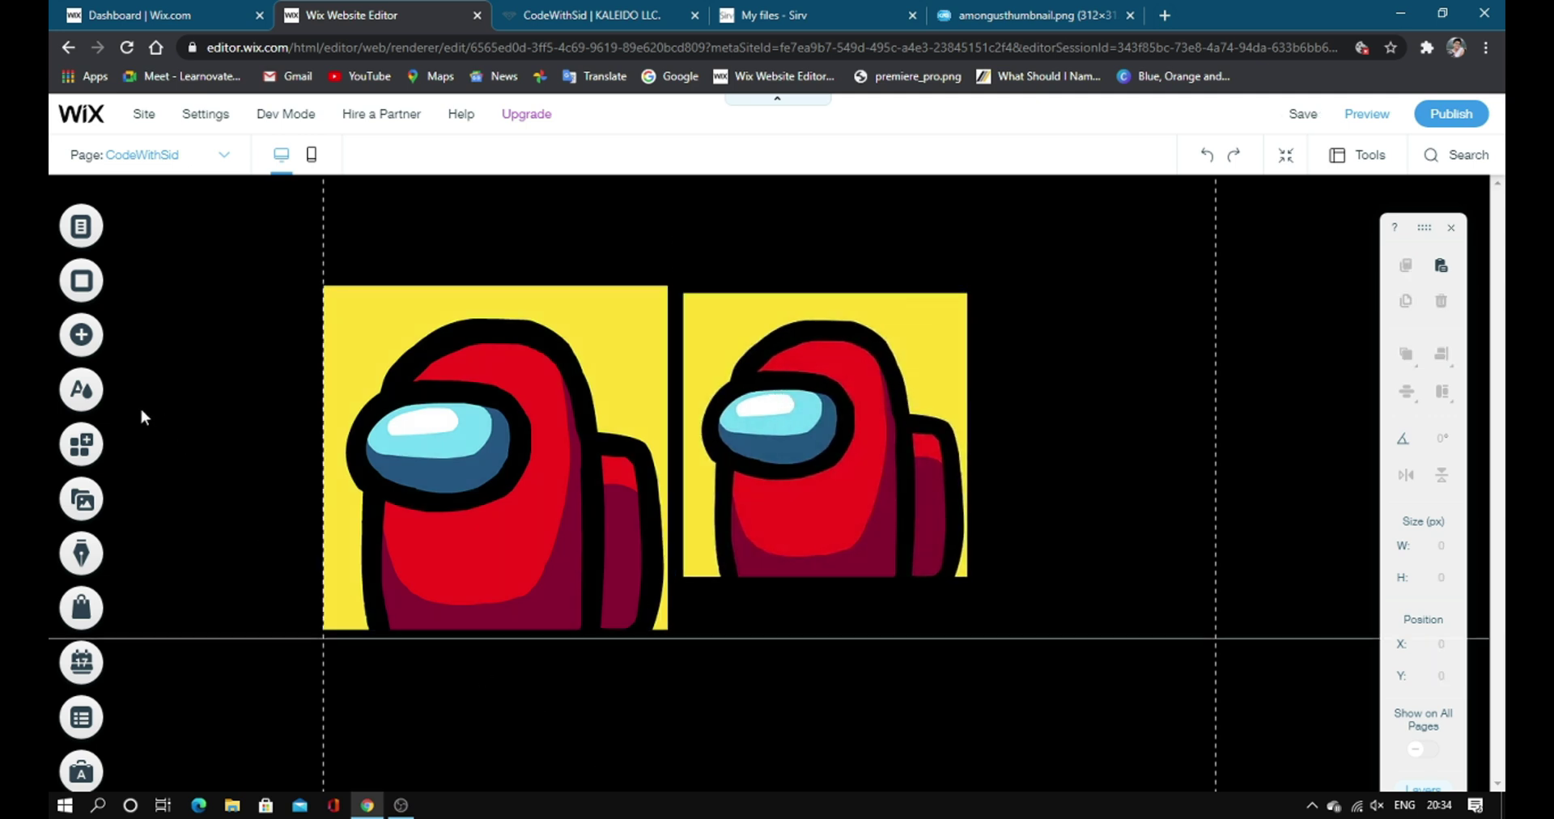
# - Add a second HTML embed widget to the page and move it clear of the existing images
pyautogui.click(80, 344)
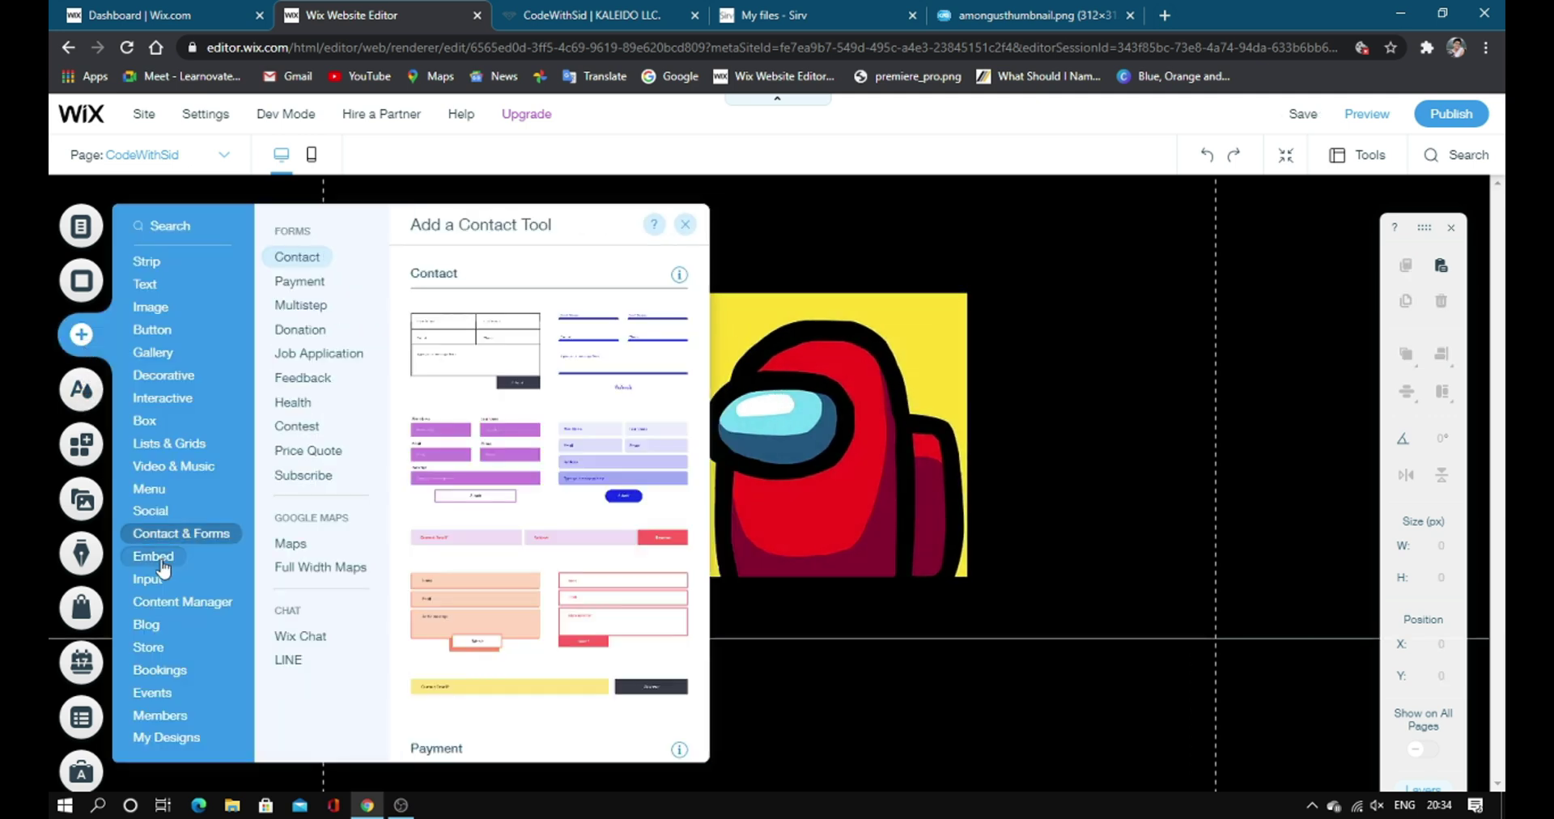
pyautogui.click(697, 340)
pyautogui.moveTo(709, 486); pyautogui.dragTo(1087, 522)
# - Move both existing images up near the page's top edge and place the new HTML widget below them at X 519, Y 466
pyautogui.moveTo(442, 394); pyautogui.dragTo(451, 283)
pyautogui.moveTo(730, 396); pyautogui.dragTo(738, 290)
pyautogui.click(1054, 513)
pyautogui.moveTo(885, 696); pyautogui.dragTo(874, 684)
pyautogui.click(863, 560)
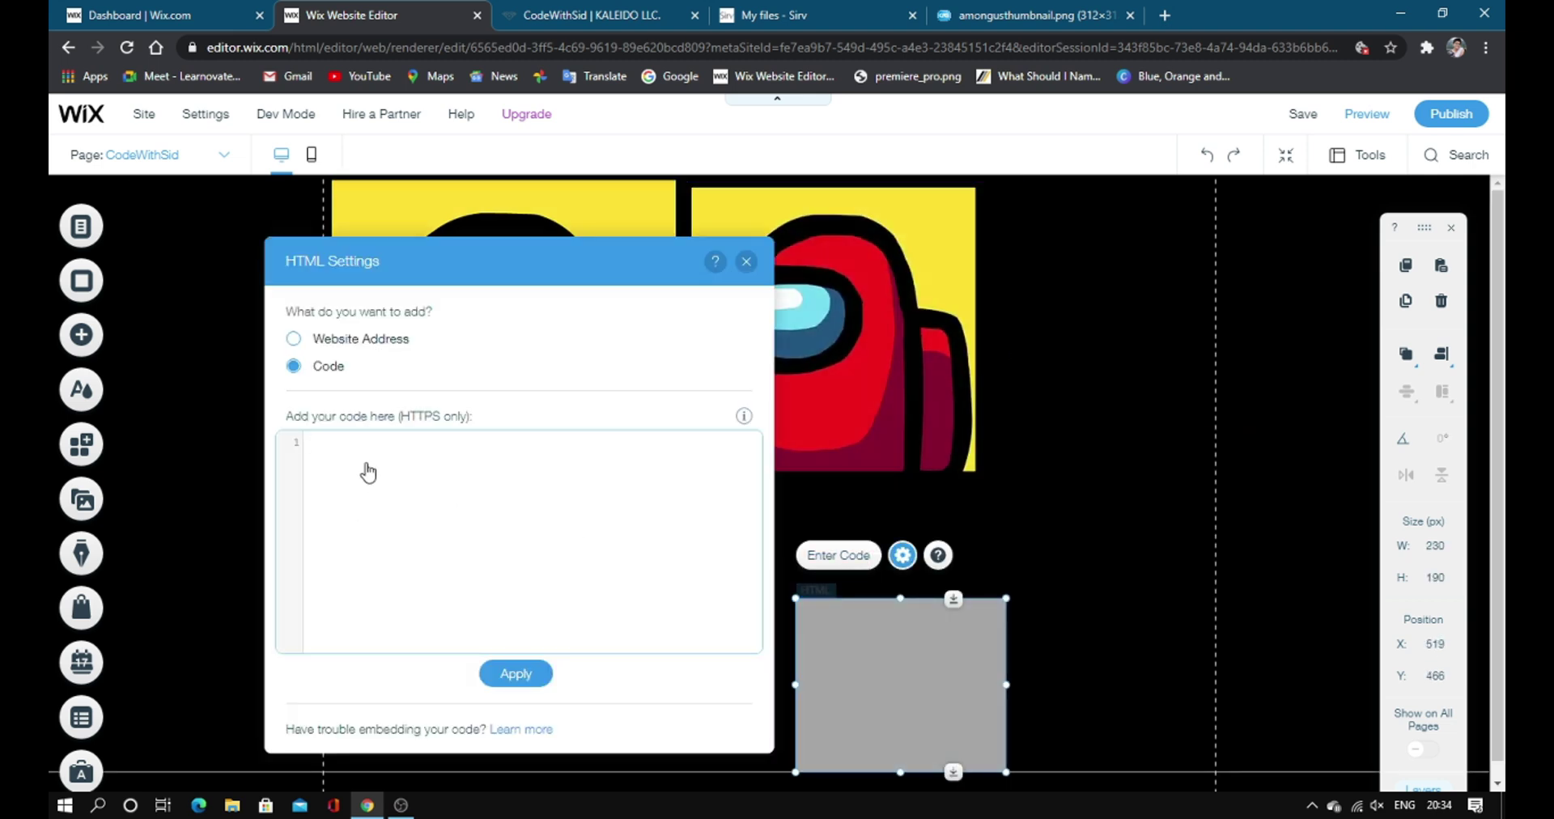
pyautogui.write('<img src=')
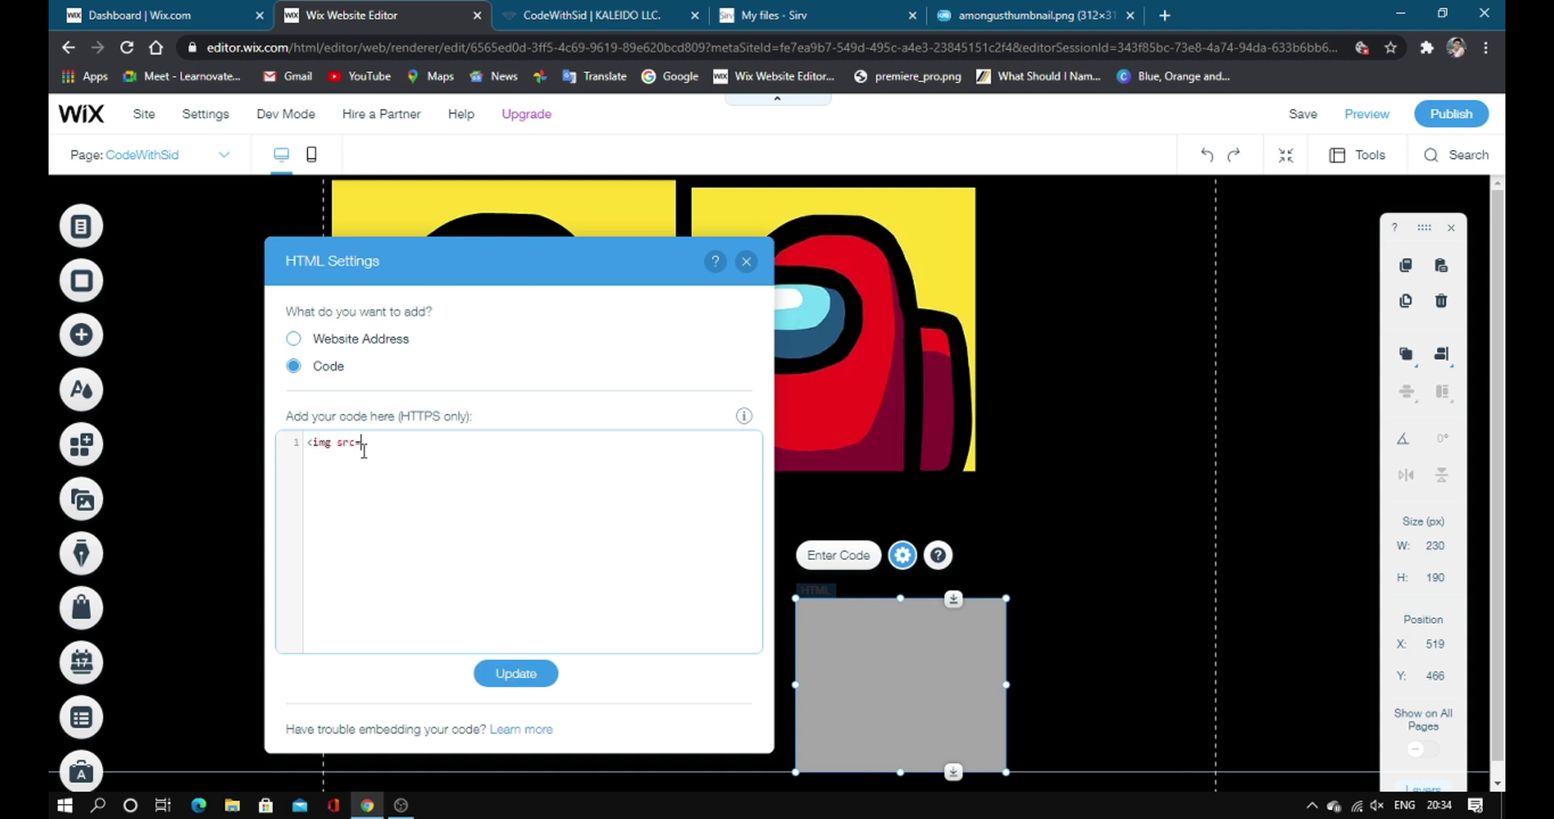
pyautogui.hotkey('ctrl', 'v')
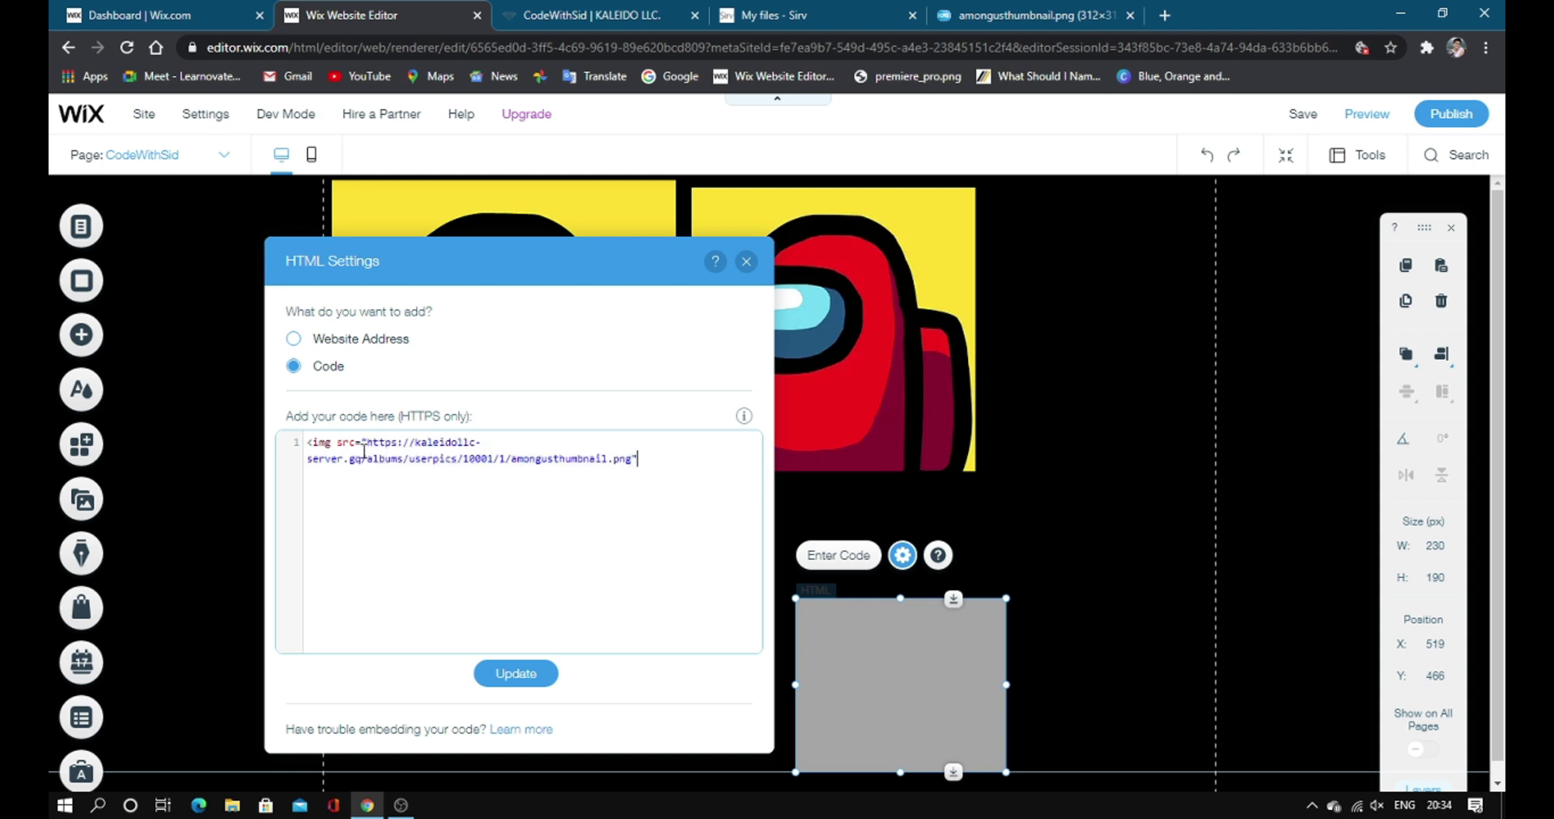
pyautogui.click(511, 671)
pyautogui.click(746, 261)
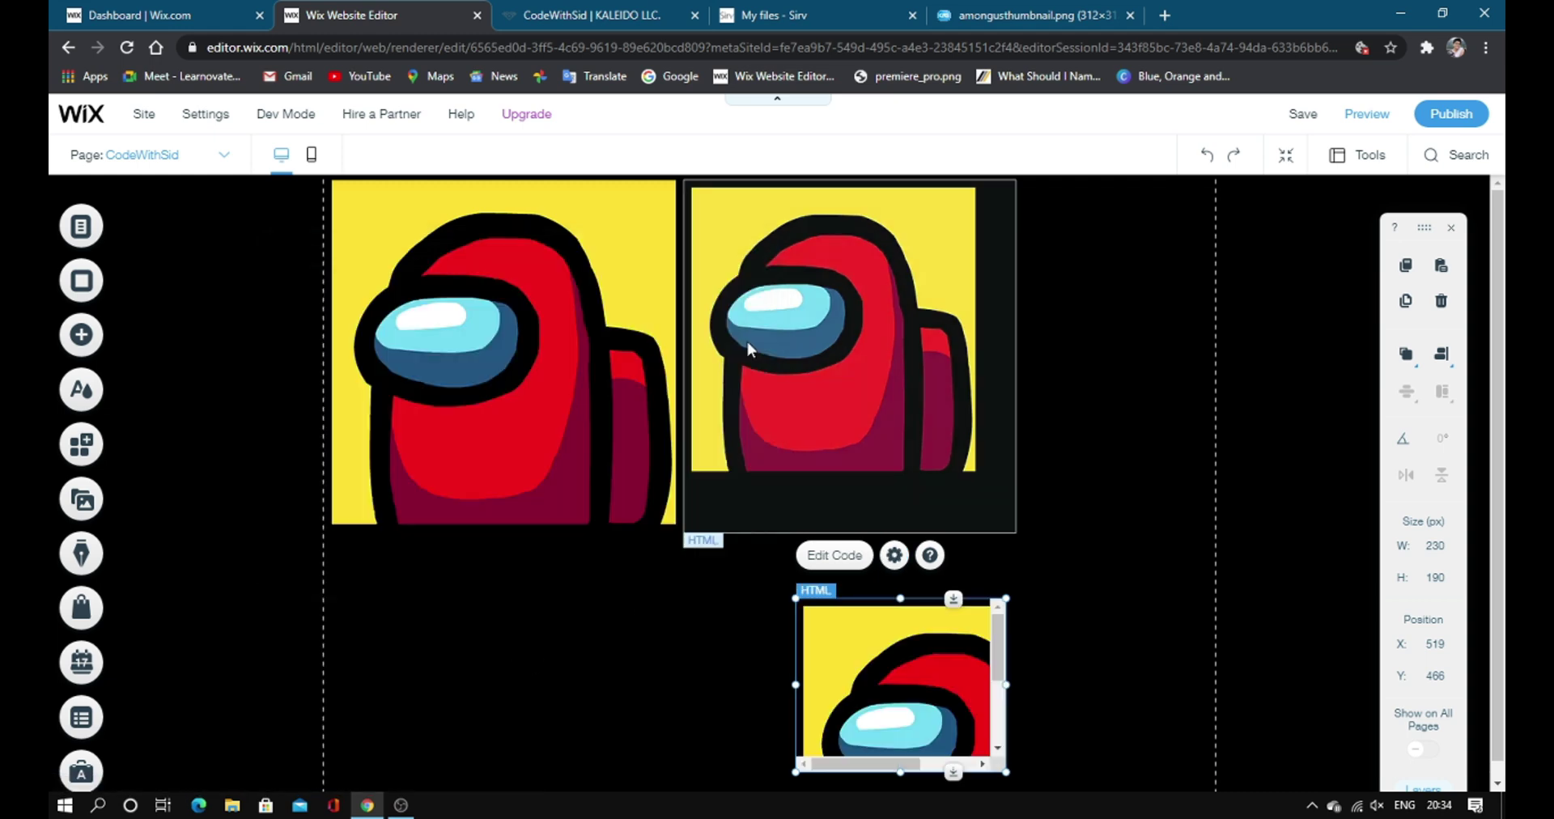
# - Enlarge the new HTML widget to about 342 × 399 px and place it beside the Sirv image at X 721, Y 61
pyautogui.moveTo(858, 649); pyautogui.dragTo(1078, 302)
pyautogui.moveTo(1225, 424); pyautogui.dragTo(1325, 620)
pyautogui.moveTo(1246, 303); pyautogui.dragTo(1210, 282)
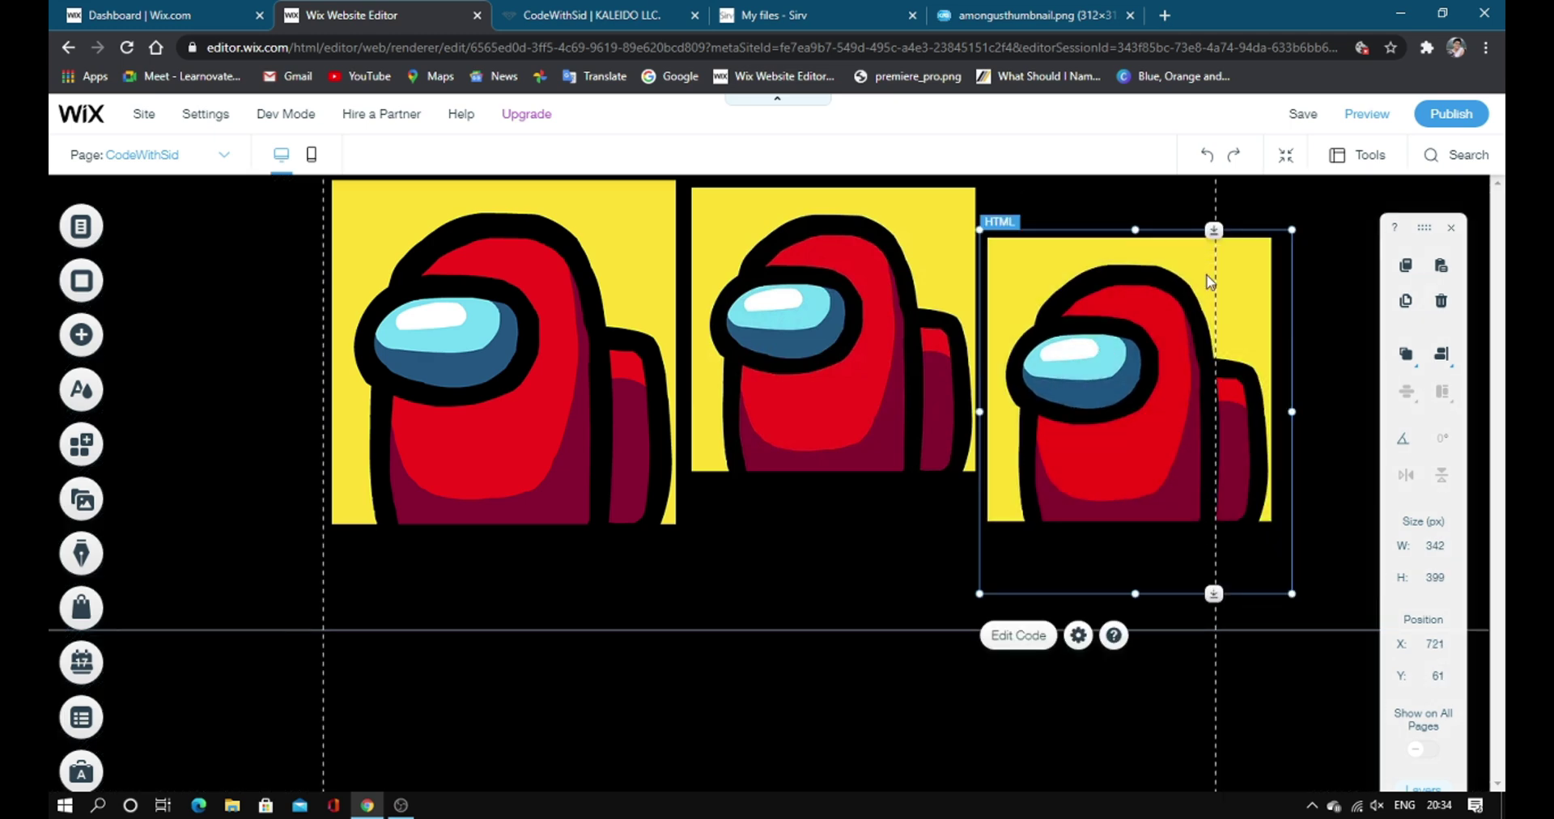
# - Save and publish the page with the third image, and refresh the live CodeWithSid page
pyautogui.click(1300, 118)
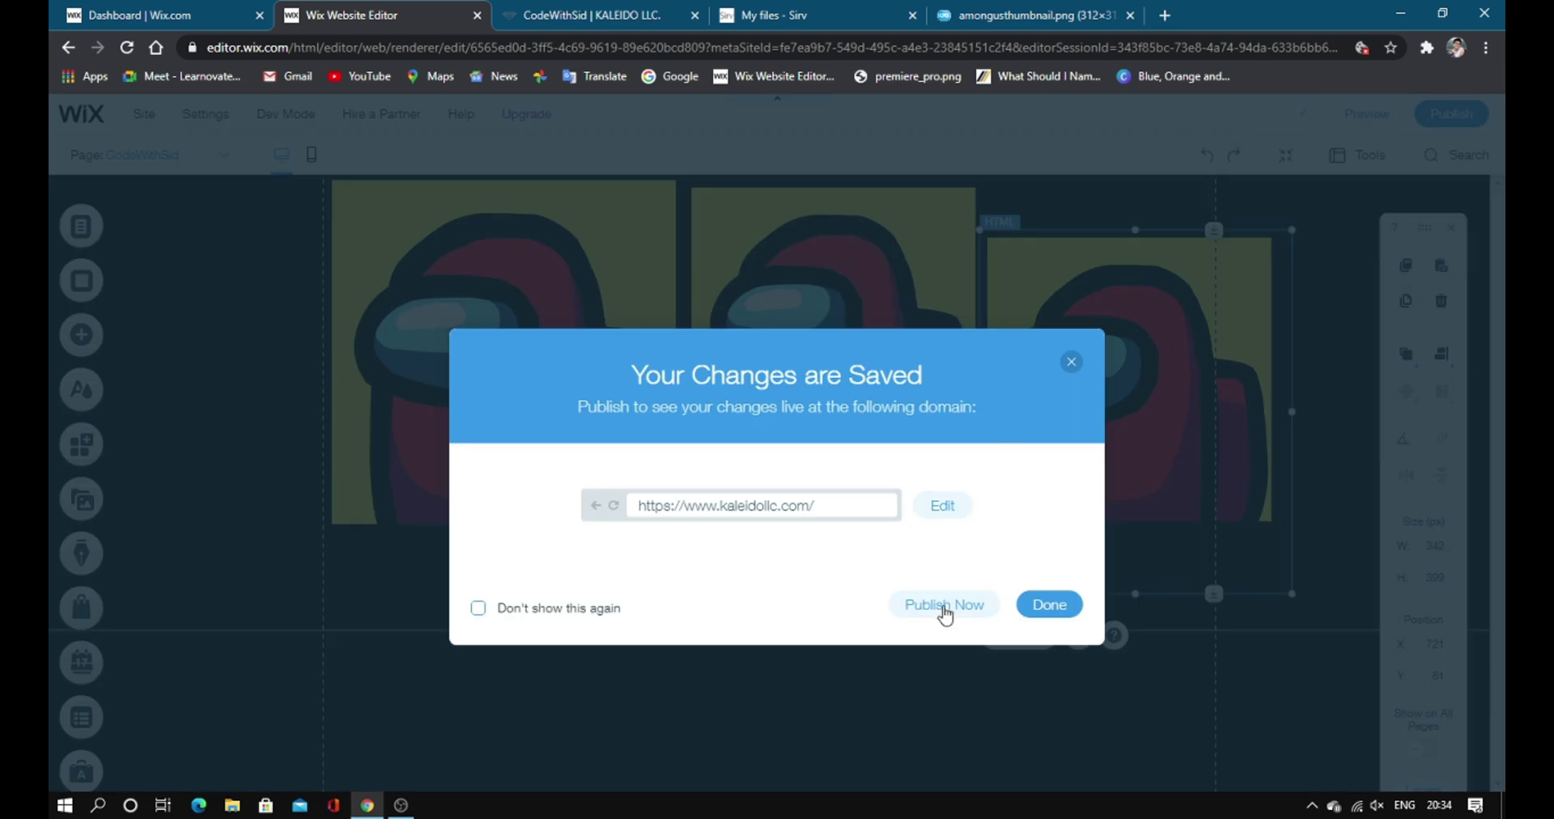
pyautogui.click(945, 607)
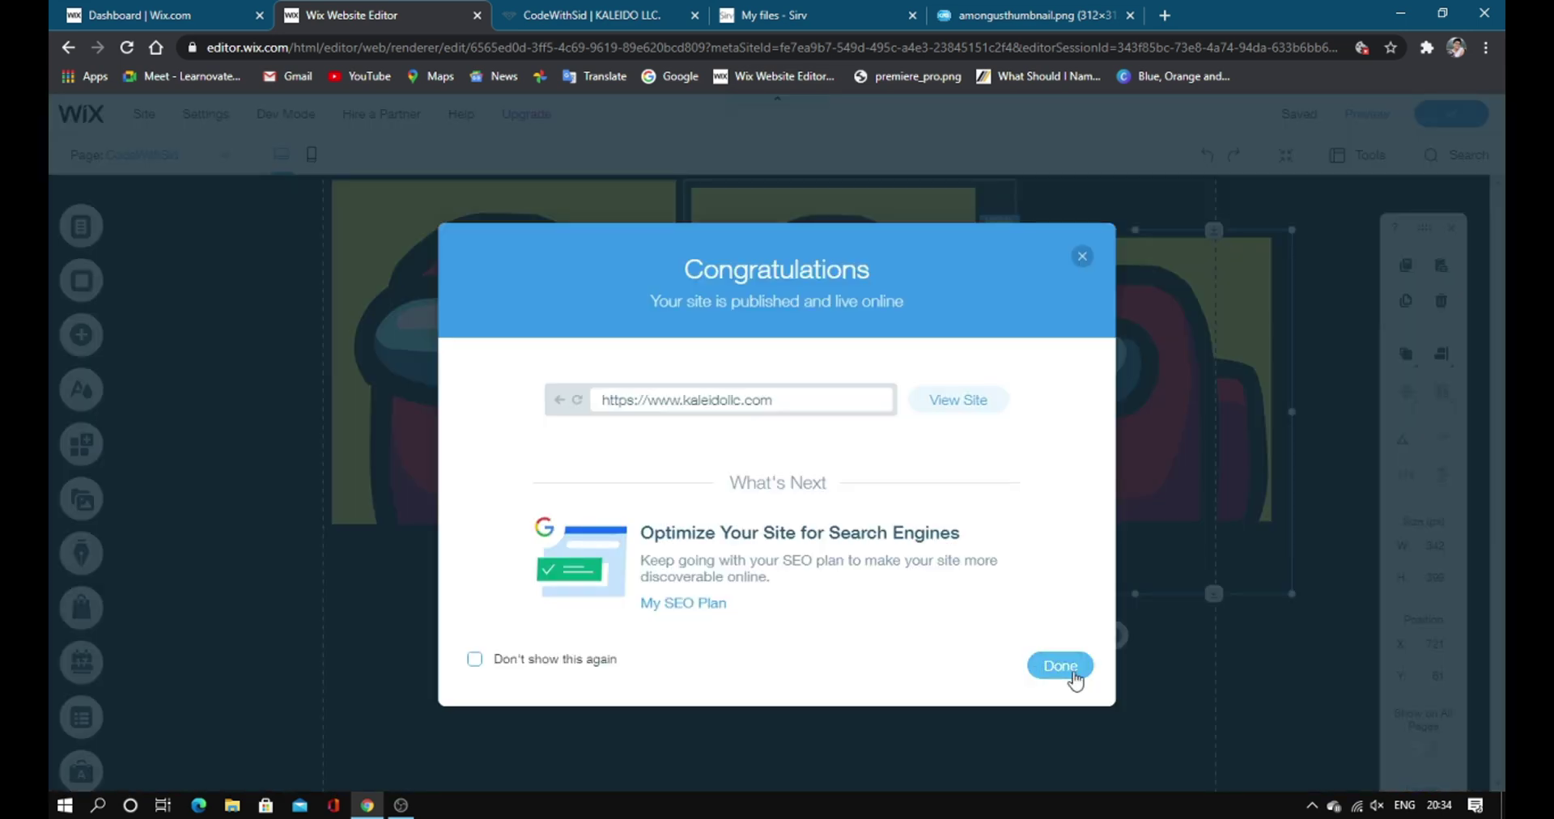
pyautogui.click(1075, 680)
pyautogui.click(591, 15)
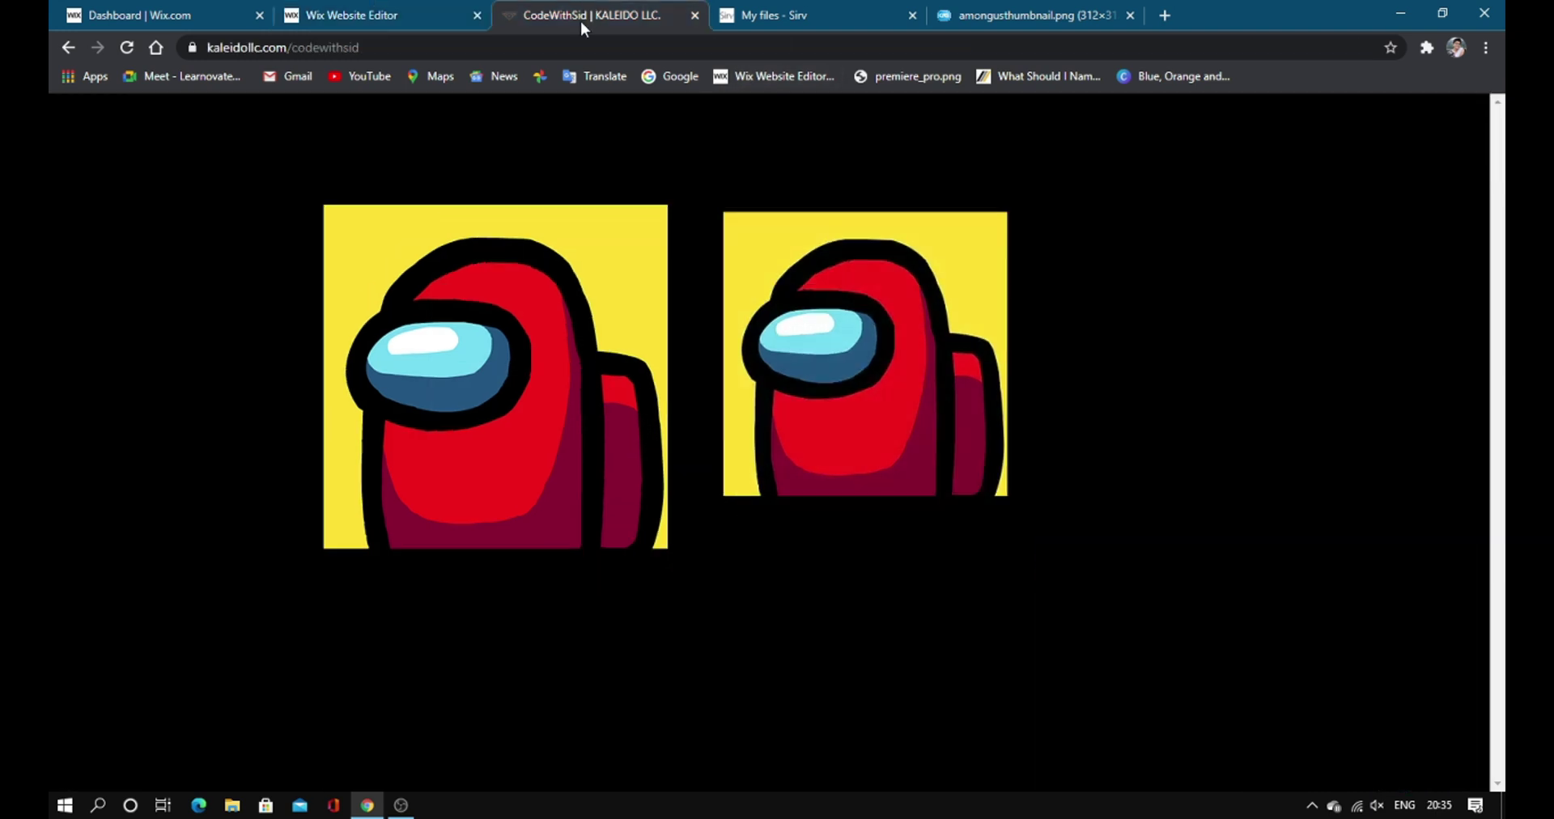
pyautogui.press('F5')
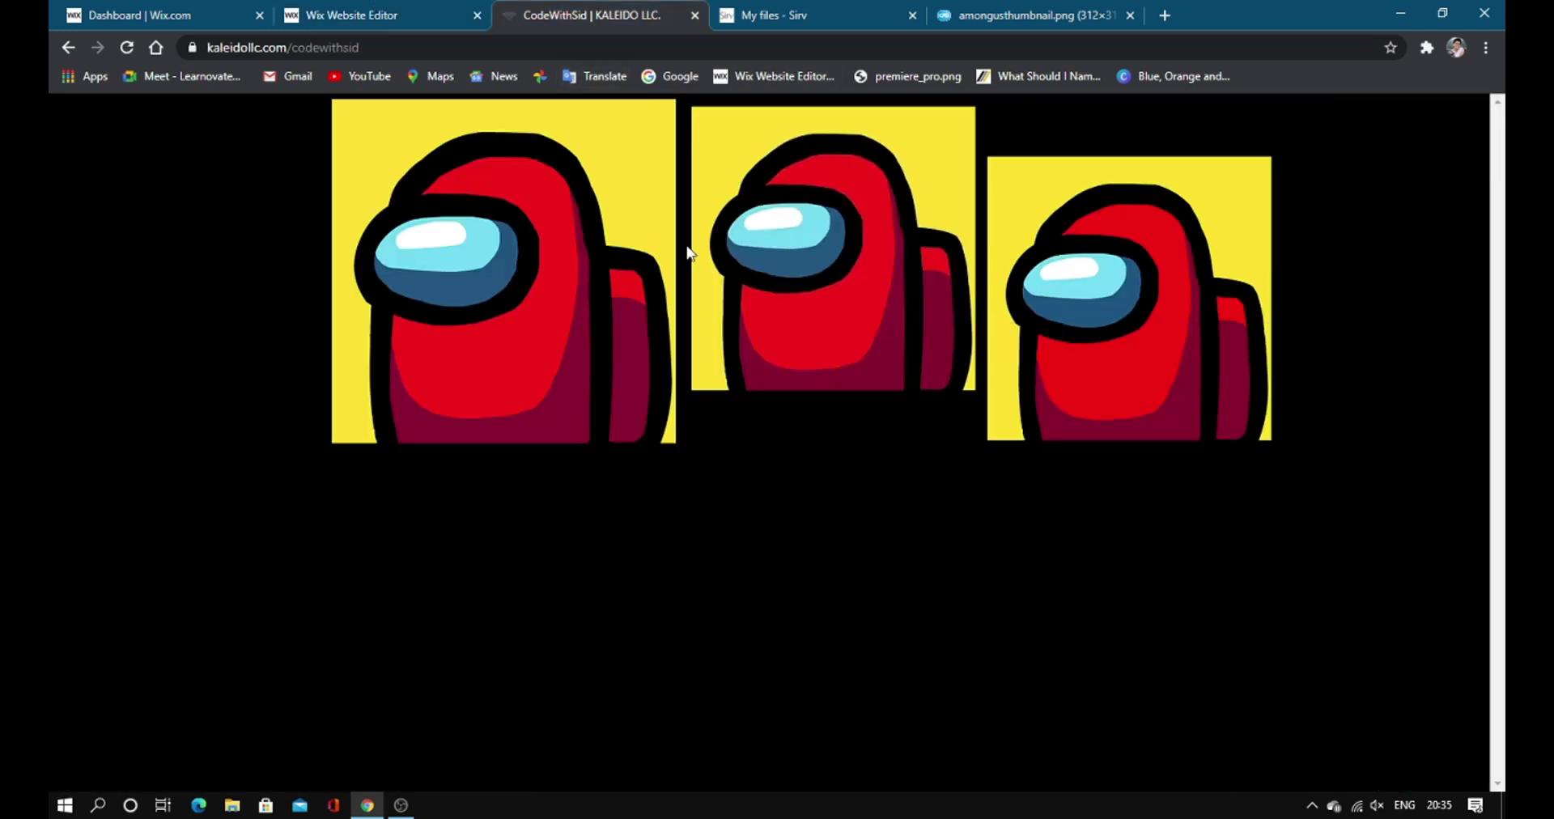
# - Open the third image from the live page in its own tab and examine the domain in its address
pyautogui.moveTo(1148, 308); pyautogui.dragTo(1105, 367)
pyautogui.rightClick(1105, 367)
pyautogui.click(1129, 364)
pyautogui.click(794, 11)
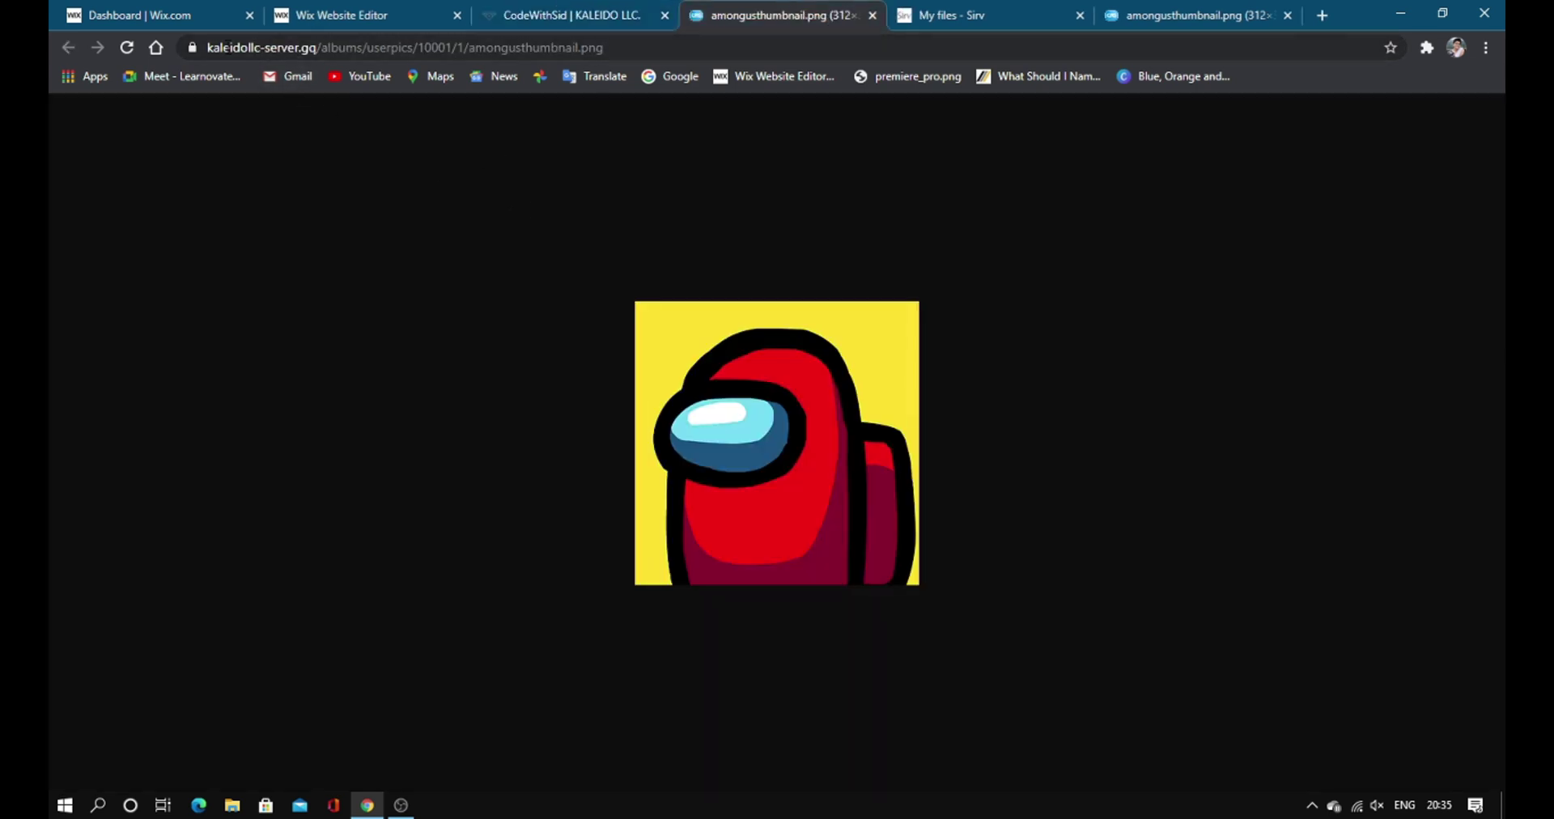
pyautogui.moveTo(209, 47); pyautogui.dragTo(317, 46)
pyautogui.click(362, 49)
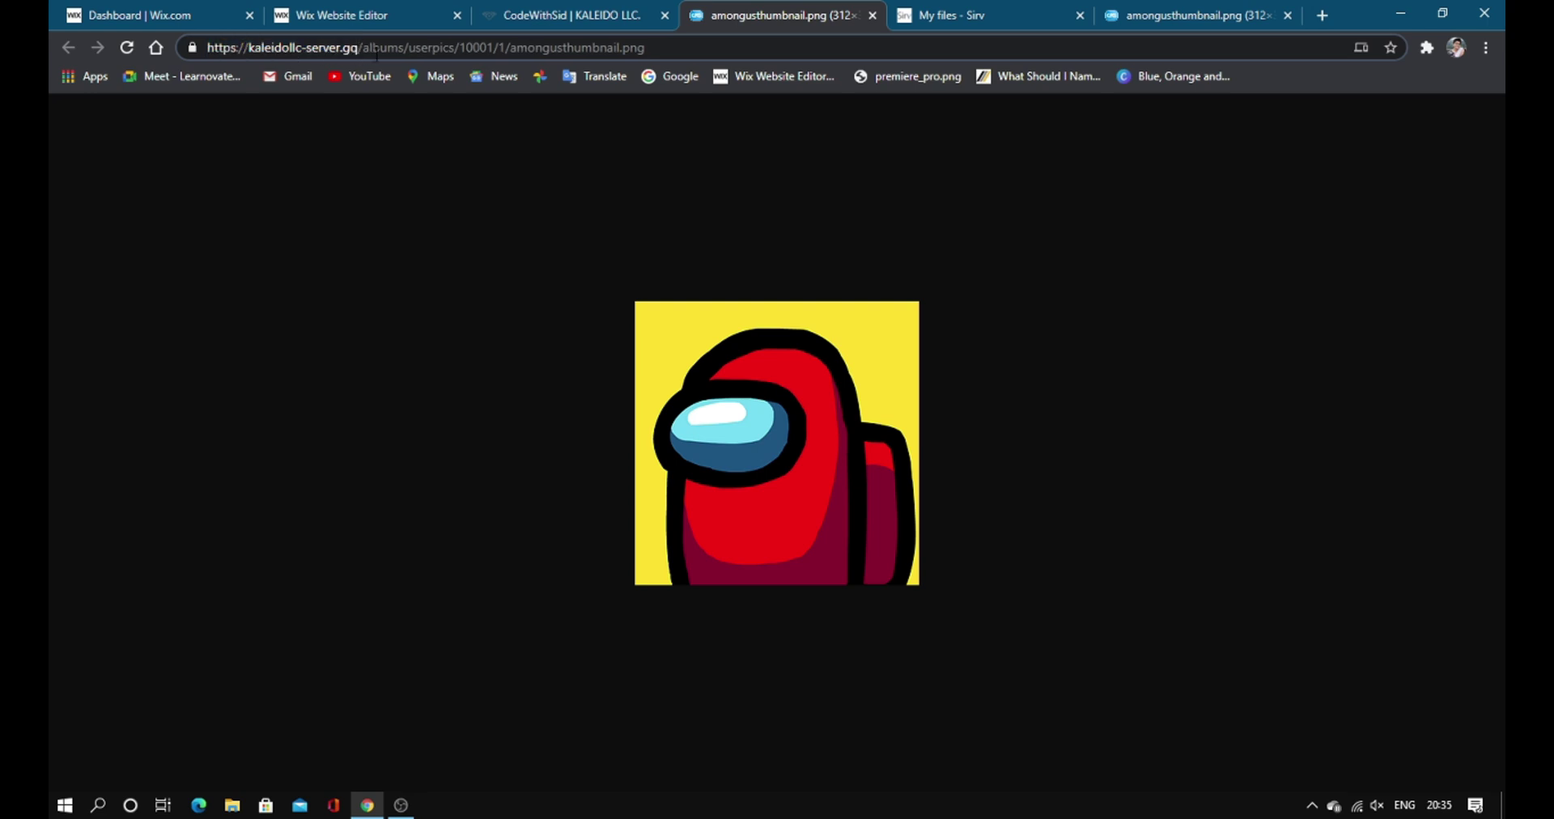
# - Try the domain ending "com" in the image's address, and restore it to "gq" before returning to the live page
pyautogui.press('BackSpace')
pyautogui.press('BackSpace')
pyautogui.write('com')
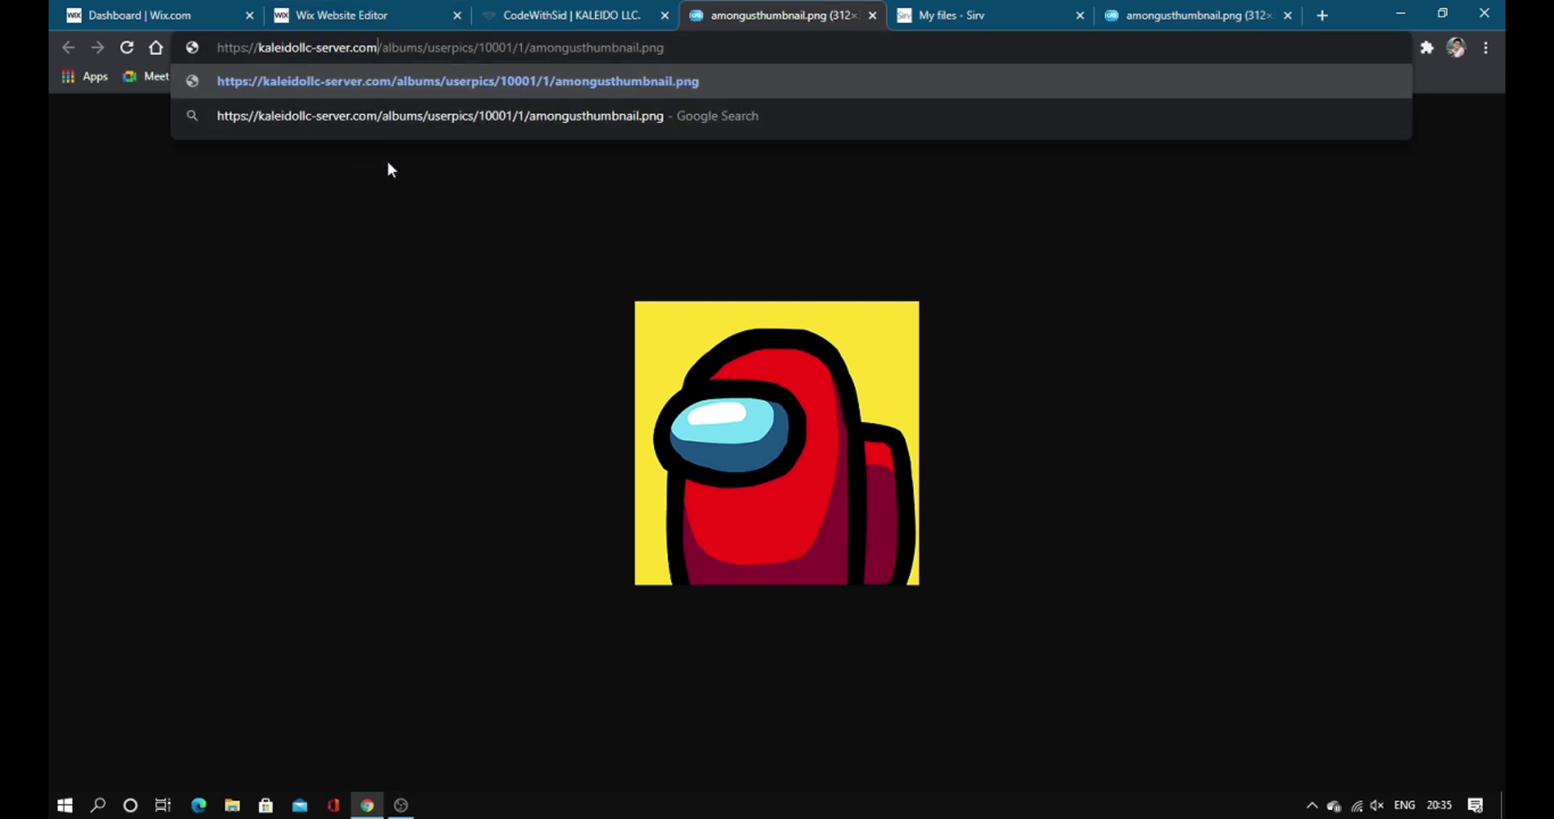
pyautogui.press('BackSpace')
pyautogui.press('BackSpace')
pyautogui.press('BackSpace')
pyautogui.write('gq')
pyautogui.press('Return')
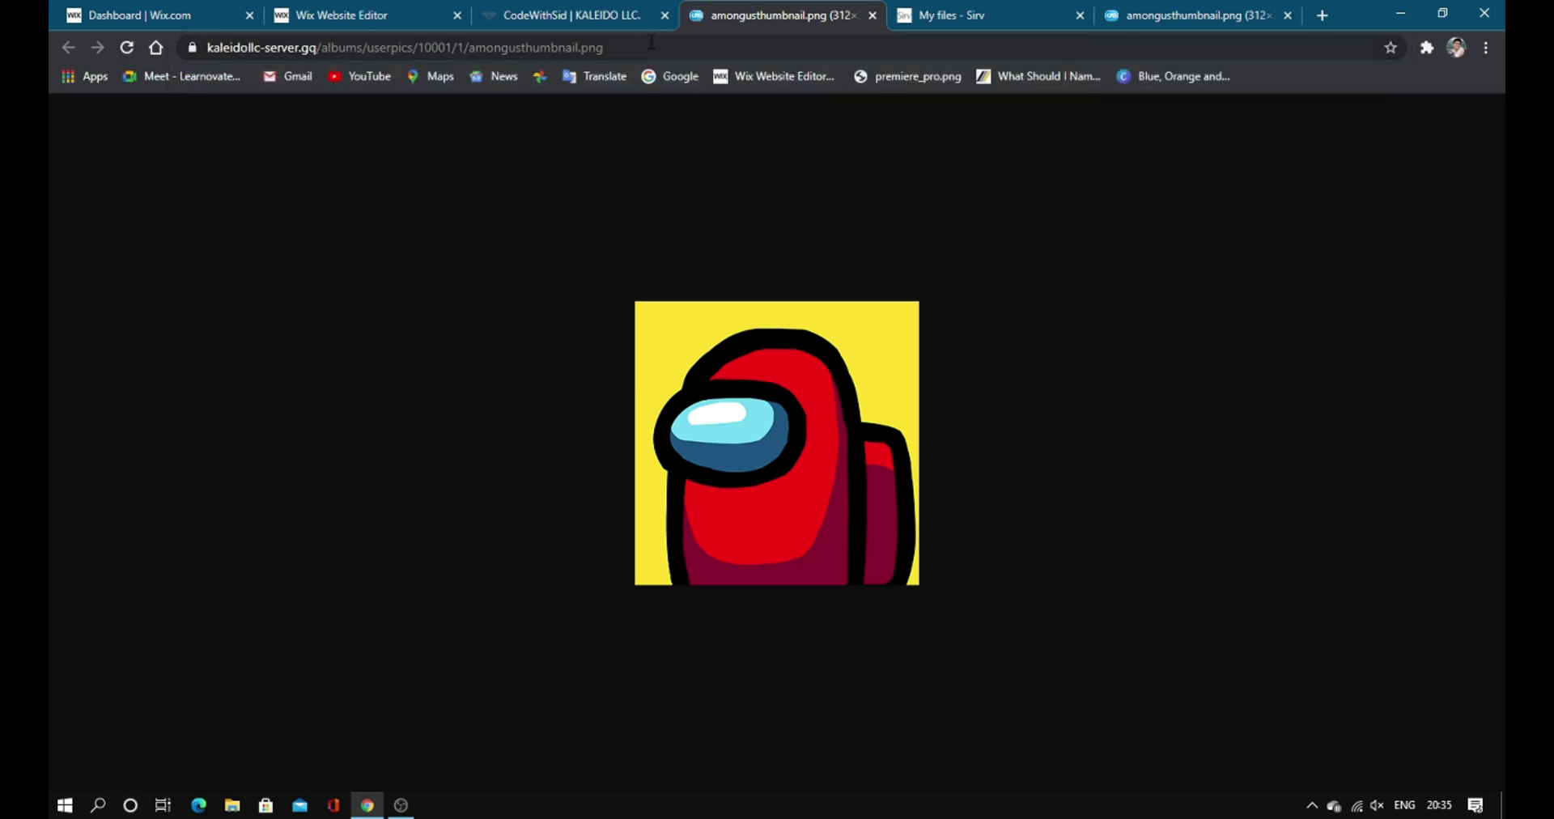
pyautogui.click(589, 18)
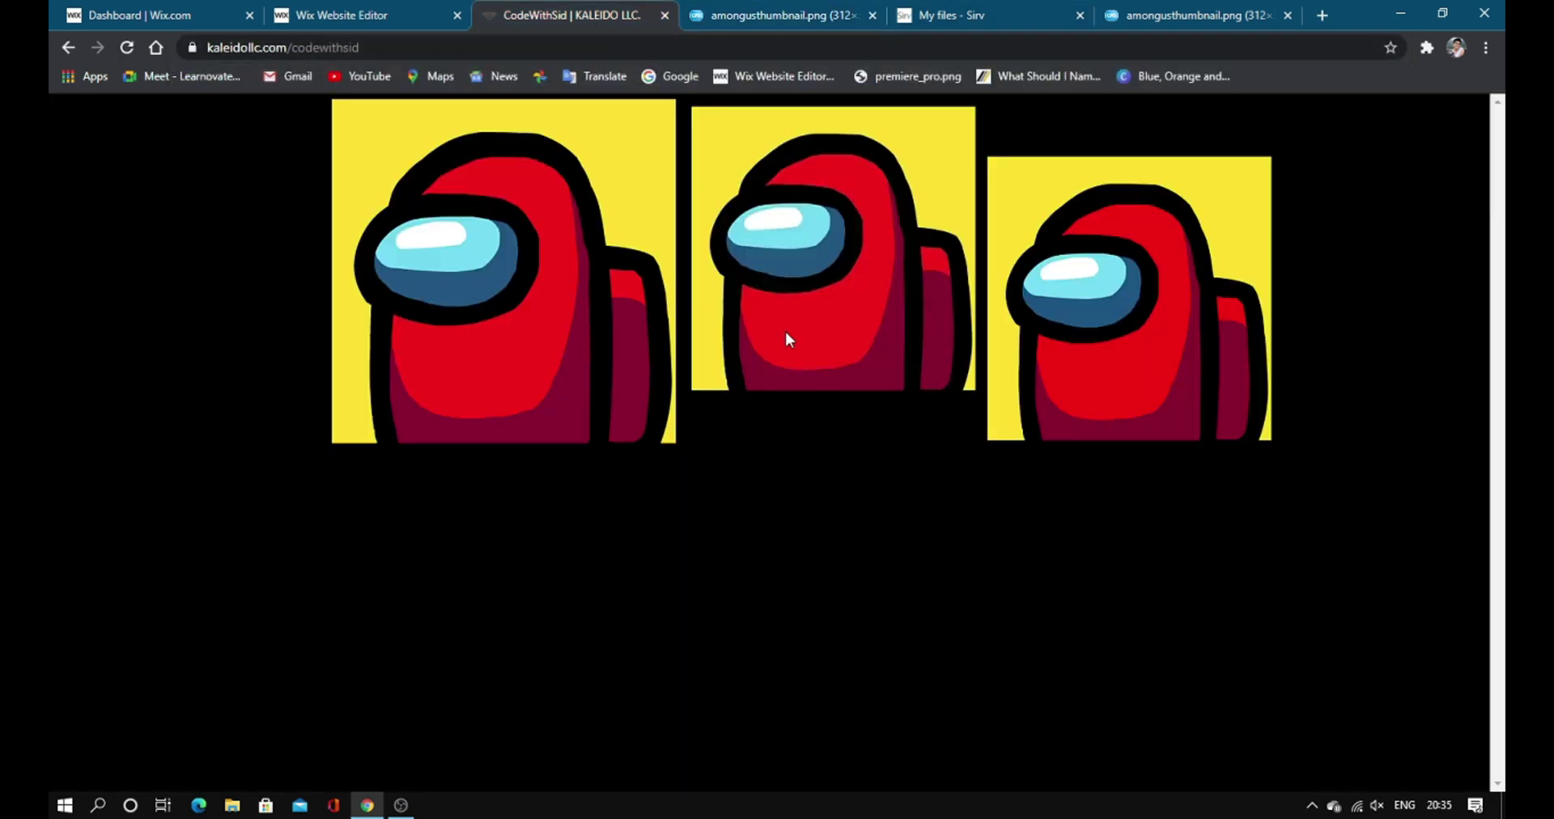